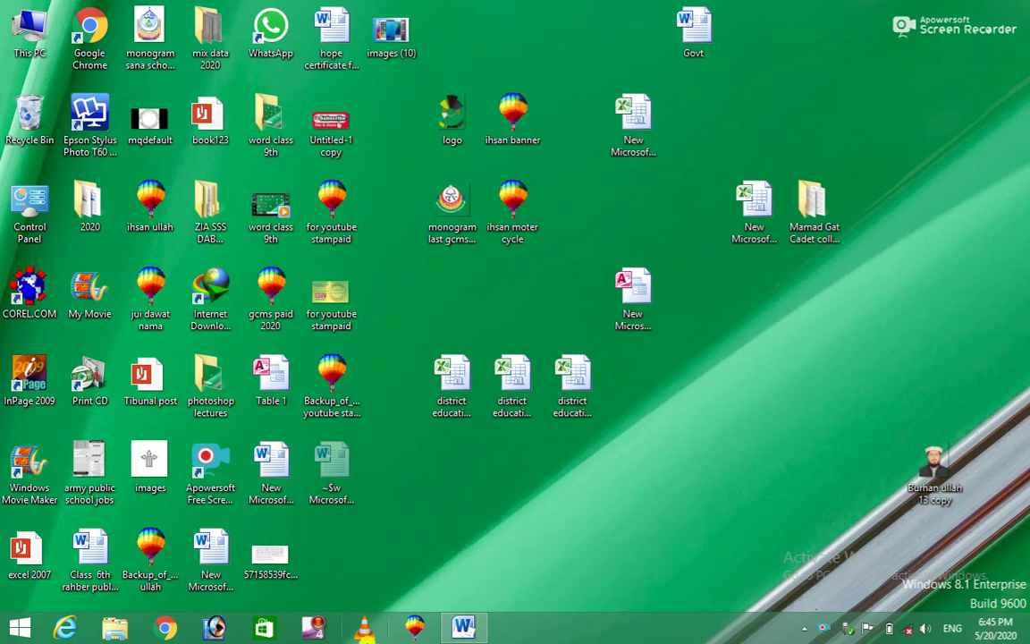
Bring the Word document back into view and switch to the Review tab
left_click(461, 624)
left_click(291, 198)
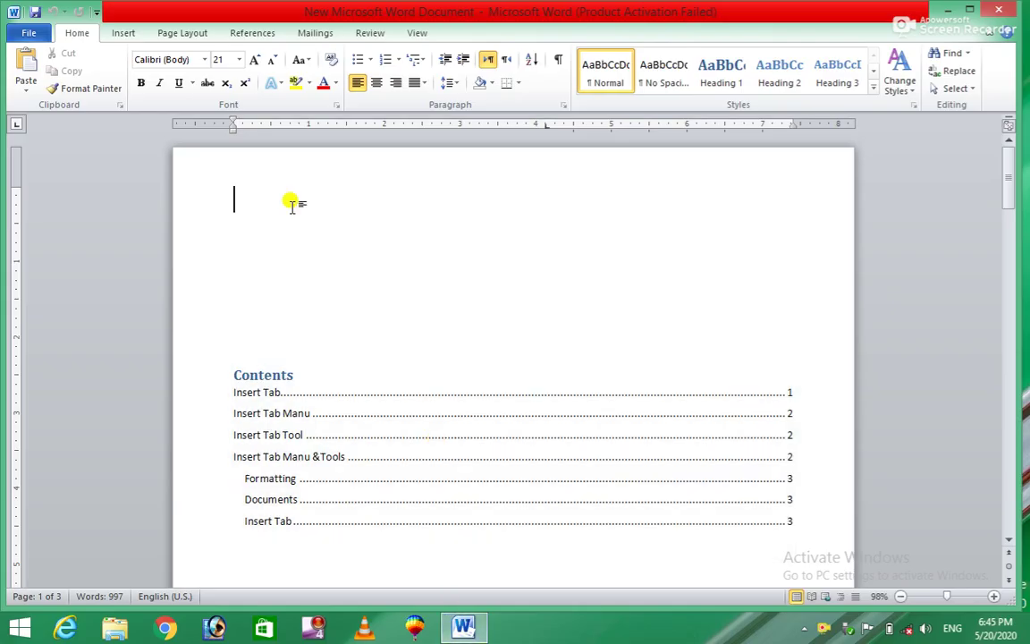
left_click(315, 34)
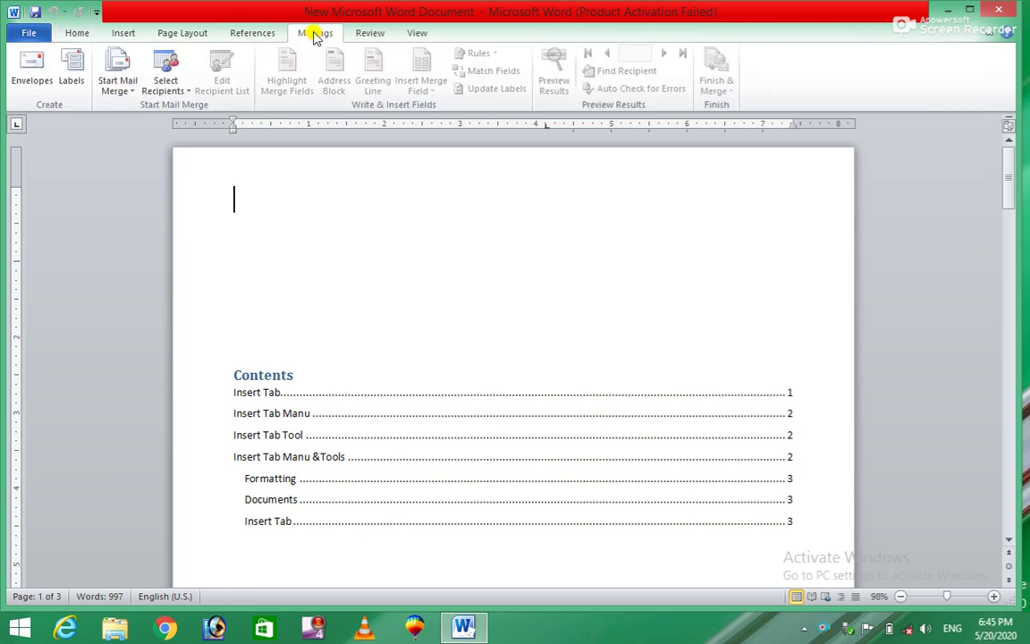
left_click(370, 36)
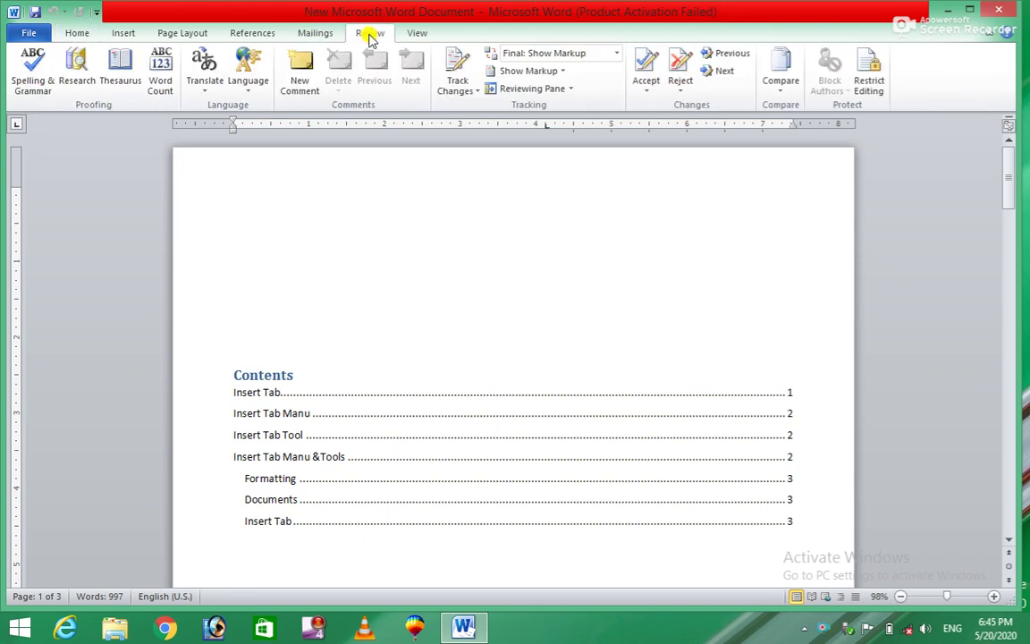
mouse_move(1012, 160)
left_mouse_down()
mouse_move(1010, 191)
mouse_move(1005, 131)
left_mouse_up()
Add blank lines above the Contents list and place the cursor on the top blank line
left_click(454, 276)
key("Return")
key("Return")
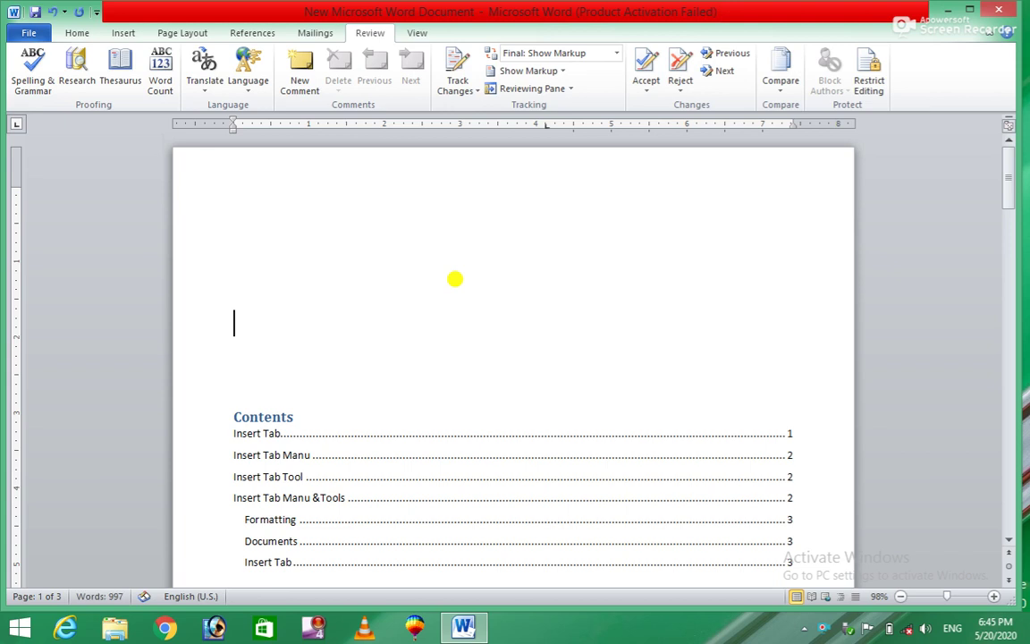
key("Return")
key("Return")
key("Return")
key("Return")
key("Return")
key("Return")
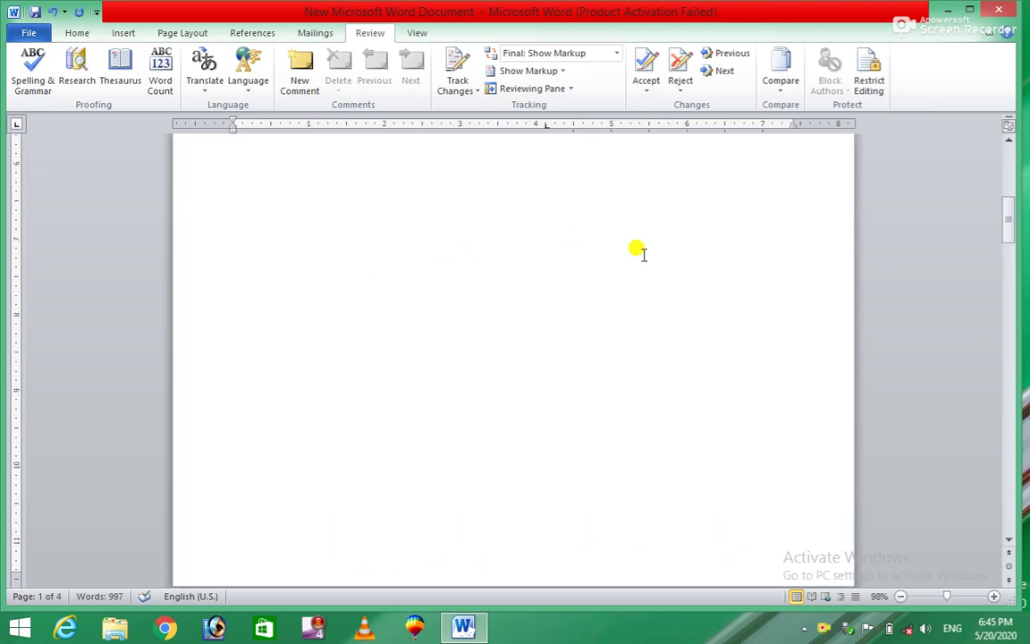
left_click(357, 242)
Type the line 'Govvt collegee of bajauar' and select it
type("goc")
key("BackSpace")
type("vvt")
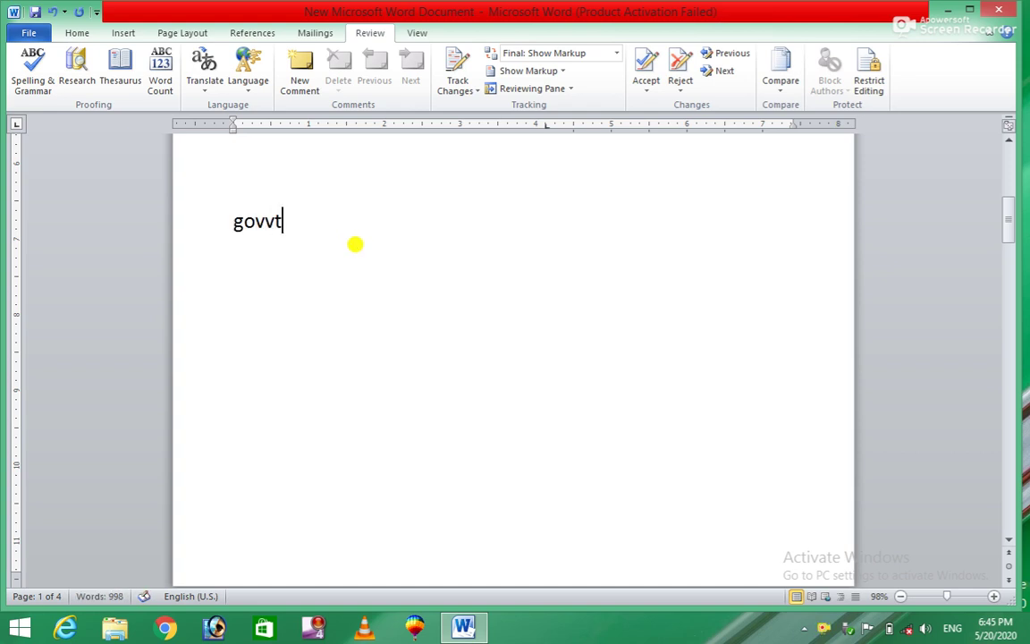
type(" gee")
key("BackSpace")
key("BackSpace")
type("e ")
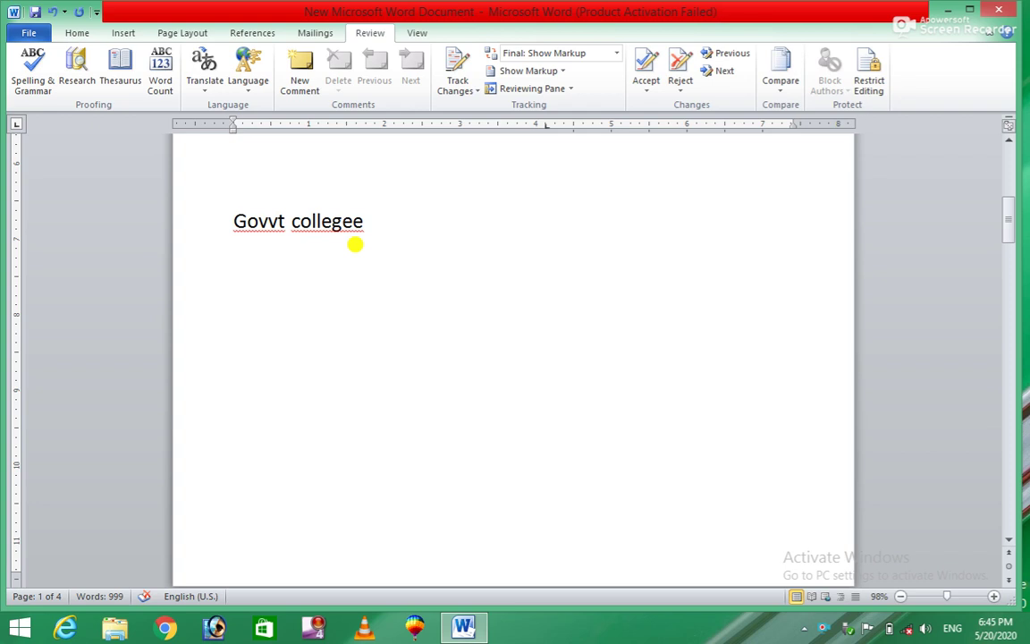
type("of")
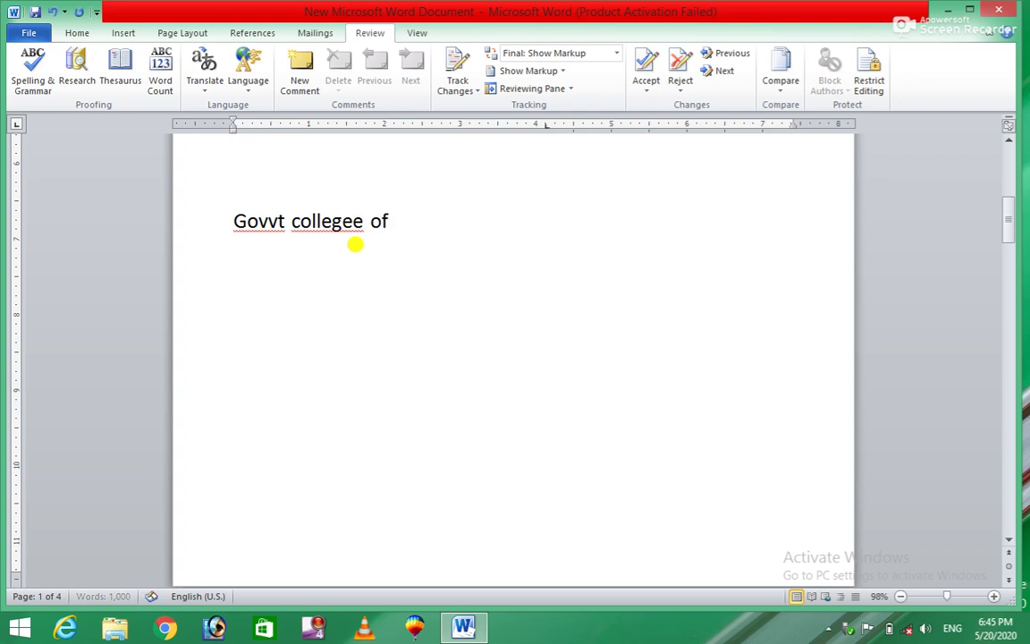
type("bajaua")
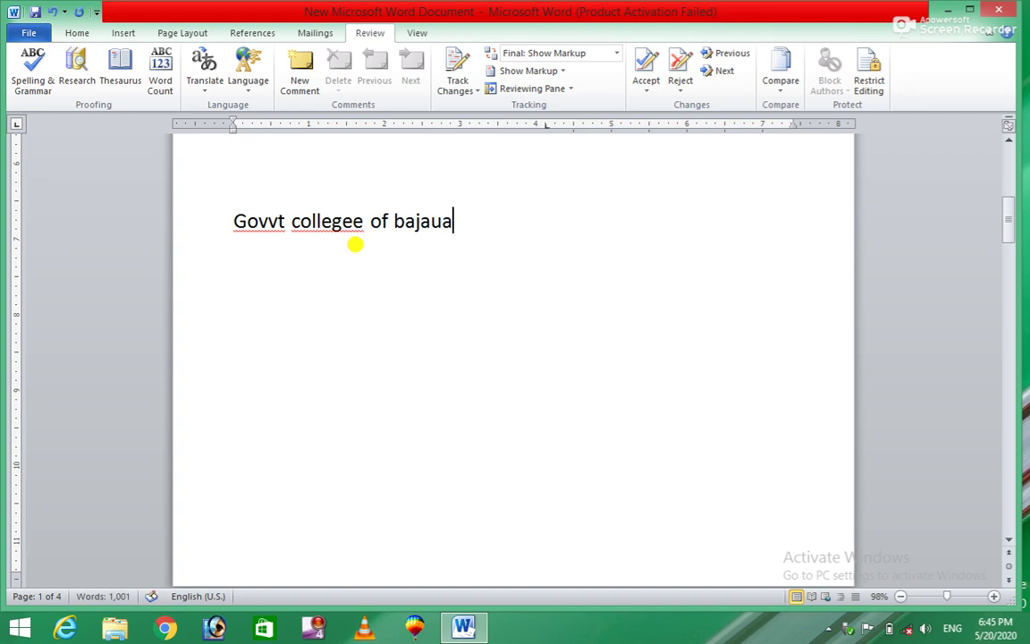
type("r")
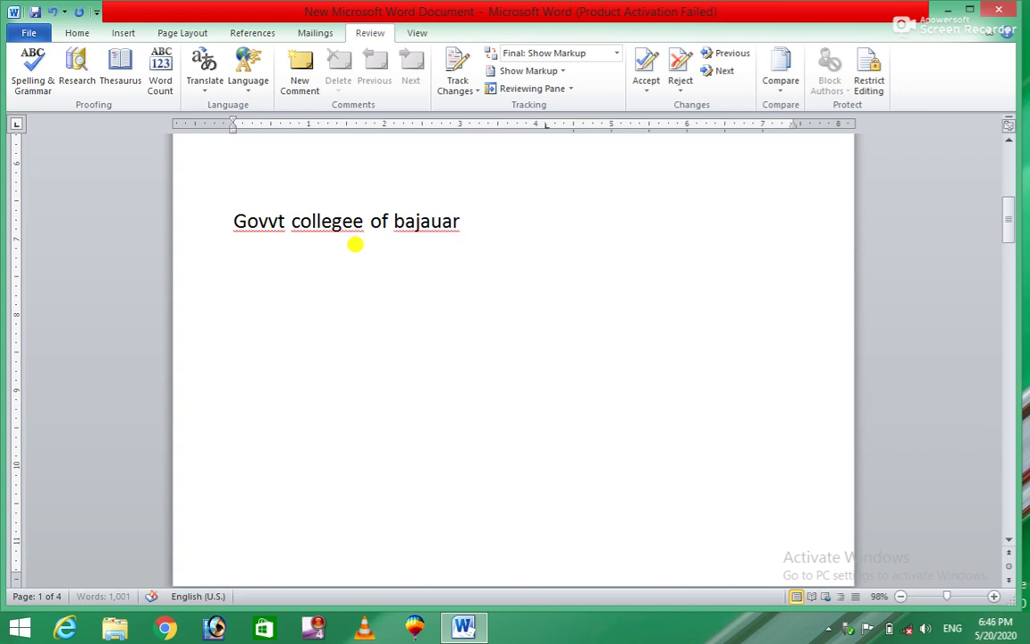
key("BackSpace")
key("BackSpace")
type("r")
left_click_drag(461, 222, 253, 235)
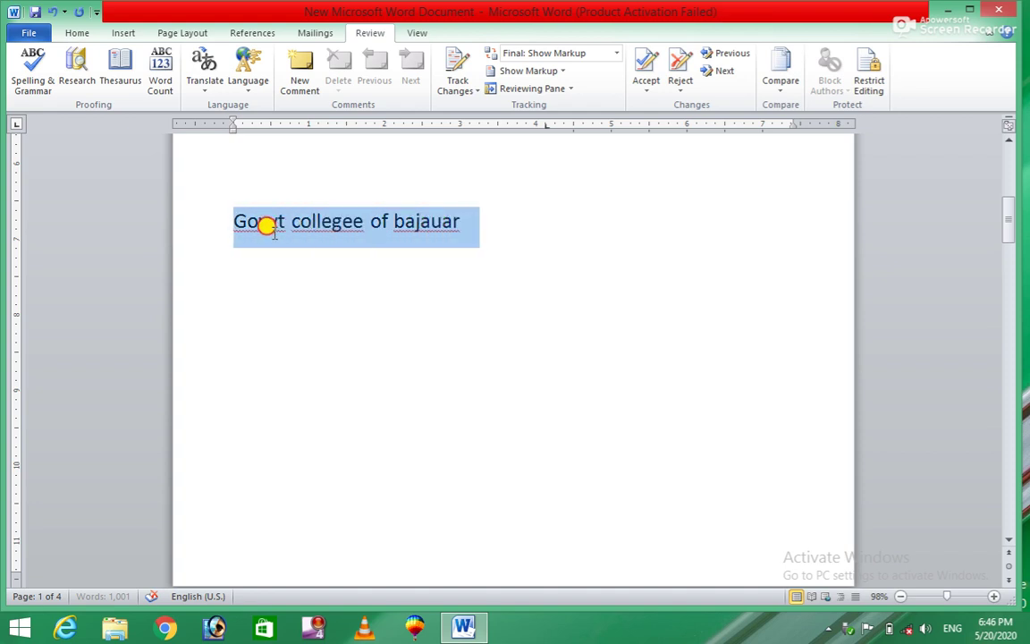
Start Spelling & Grammar, try a manual edit of Govvt, undo it, and ignore Govvt once
left_click(38, 78)
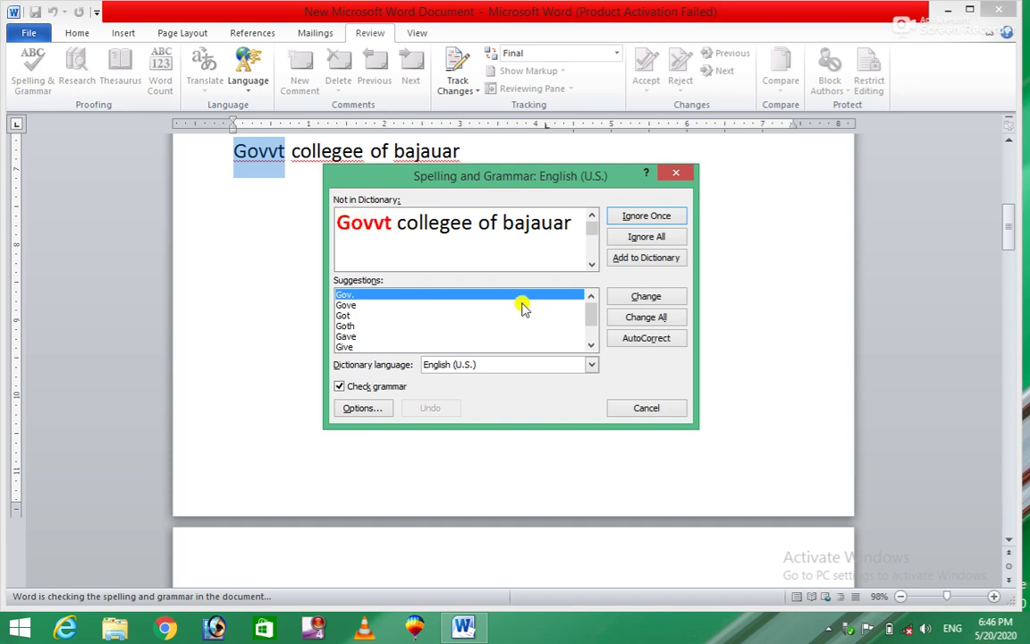
left_click(591, 346)
left_click(591, 346)
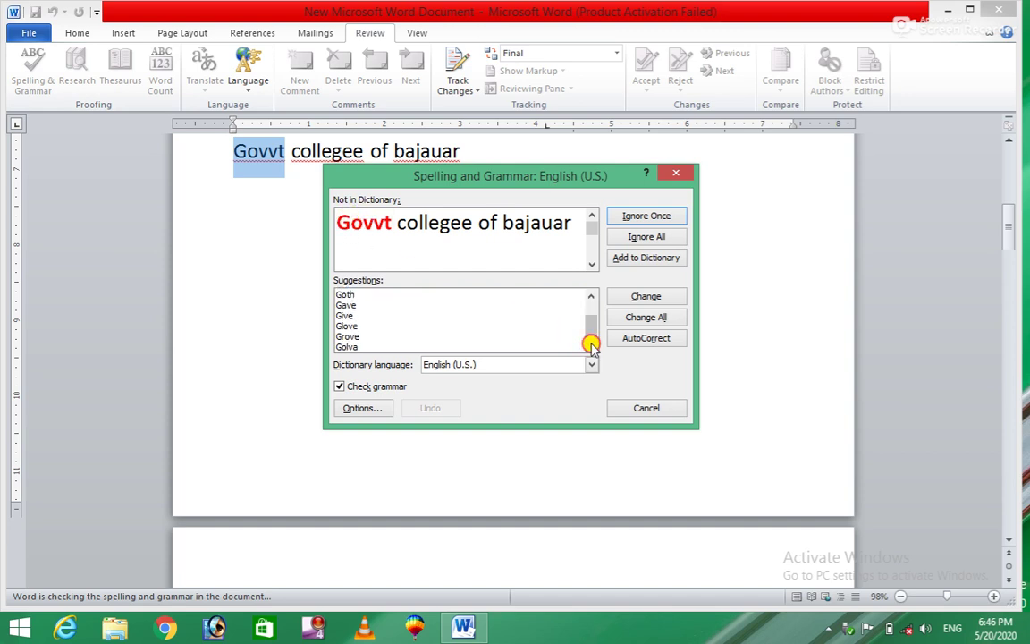
left_click_drag(590, 338, 590, 310)
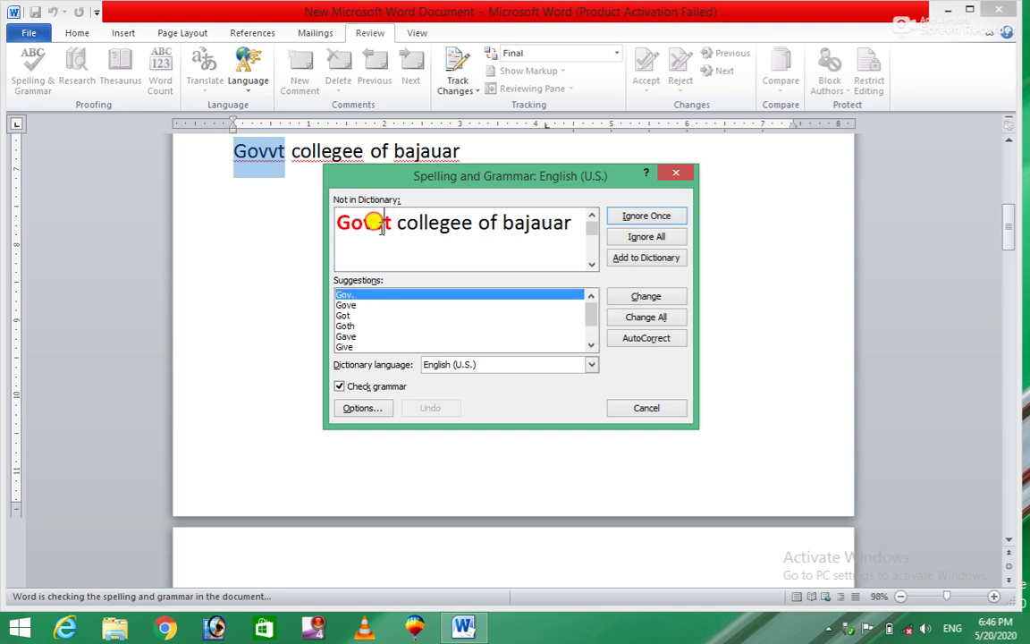
key("Delete")
key("Delete")
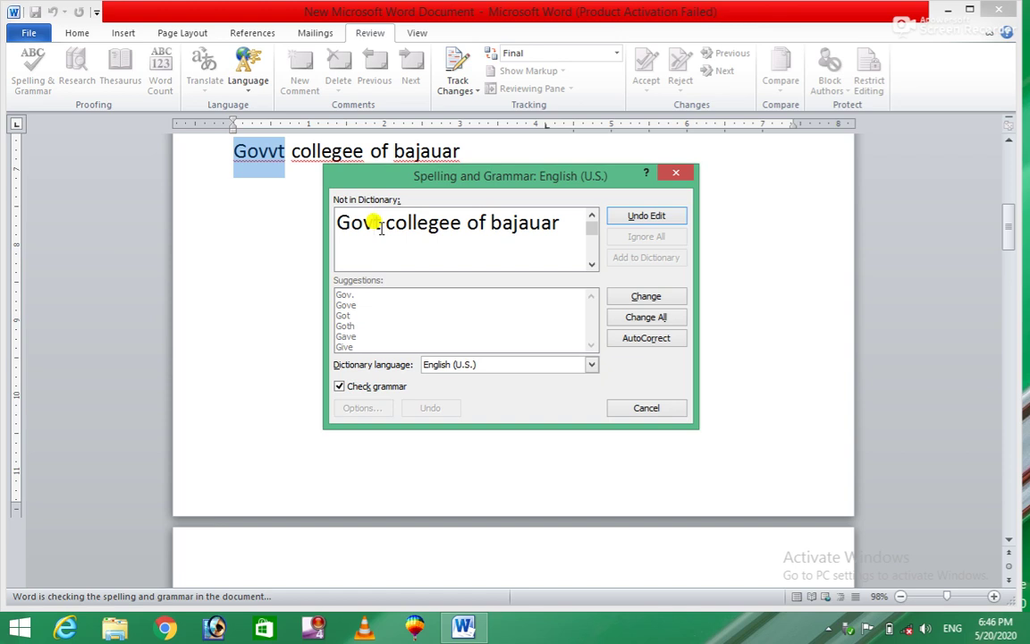
type("t")
left_click(450, 222)
left_click(647, 215)
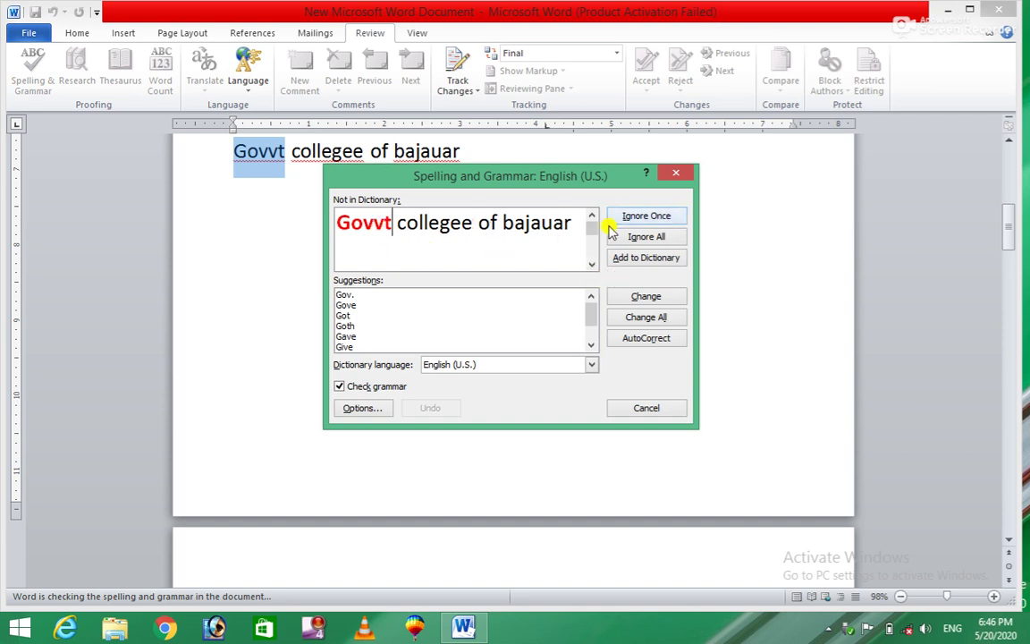
left_click(631, 219)
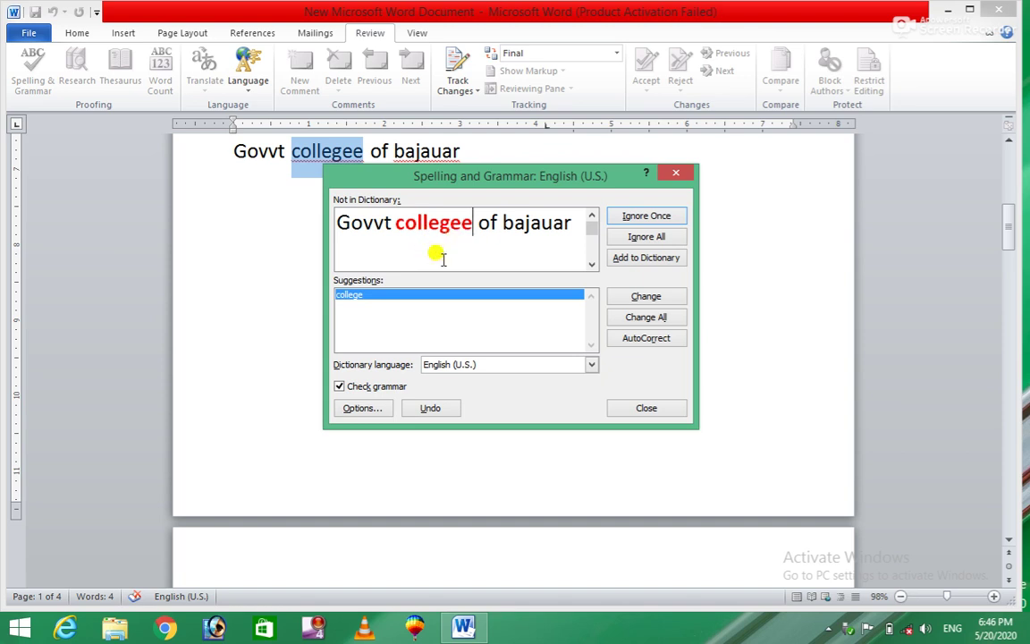
Change 'collegee' to 'college' and 'bajauar' to 'Bajaur', then finish the spelling check
left_click(354, 303)
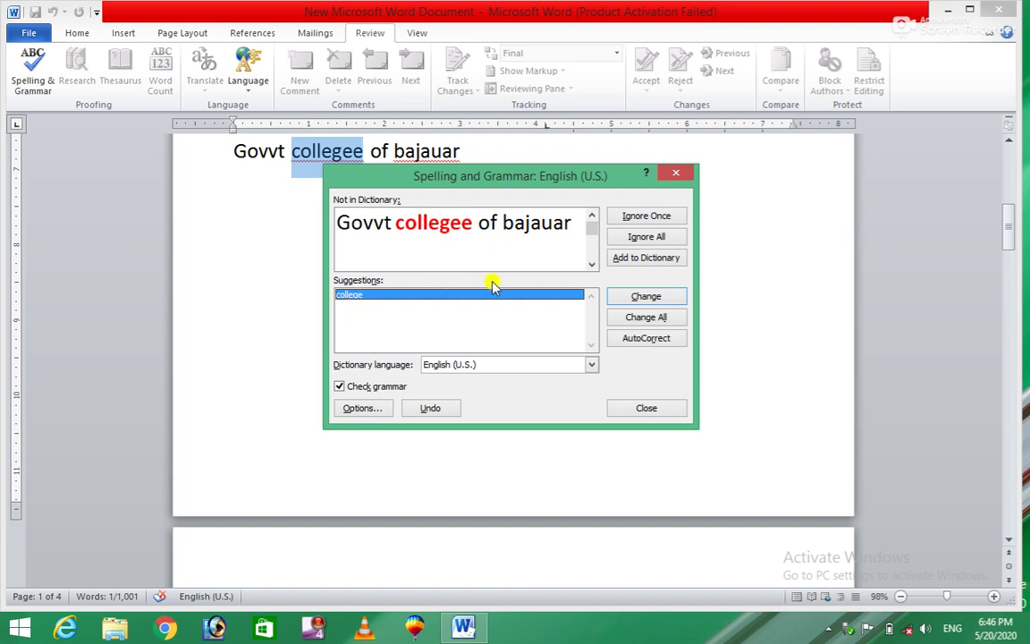
left_click(645, 297)
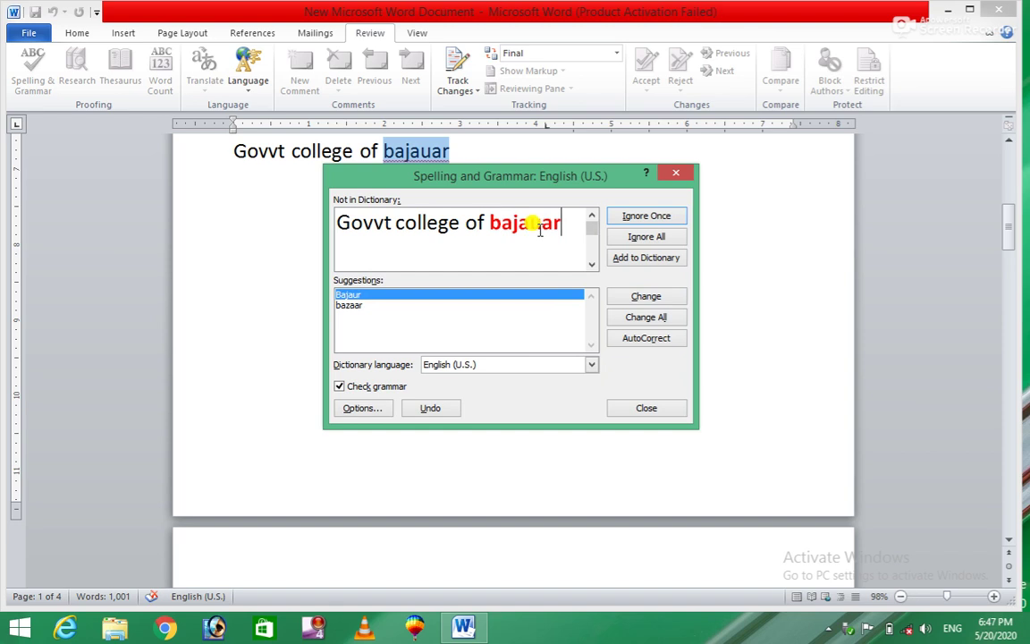
left_click(636, 300)
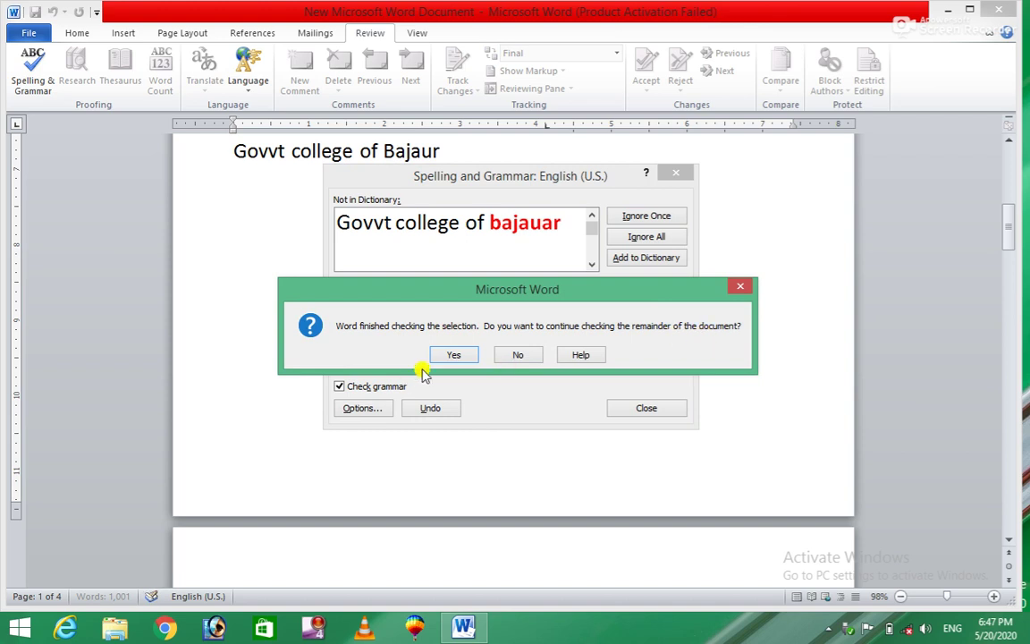
left_click(452, 357)
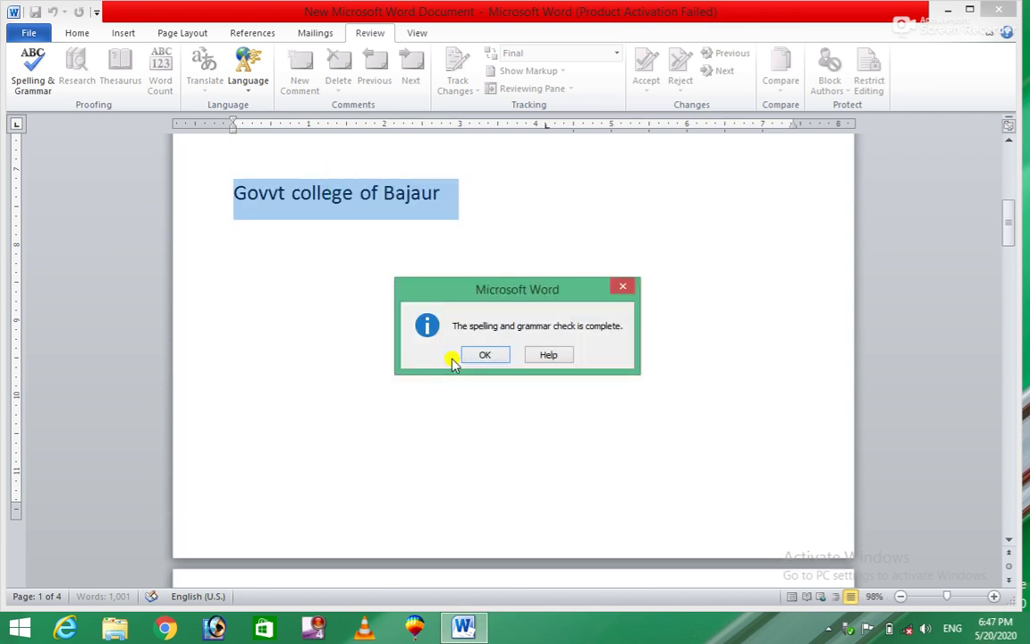
left_click(479, 353)
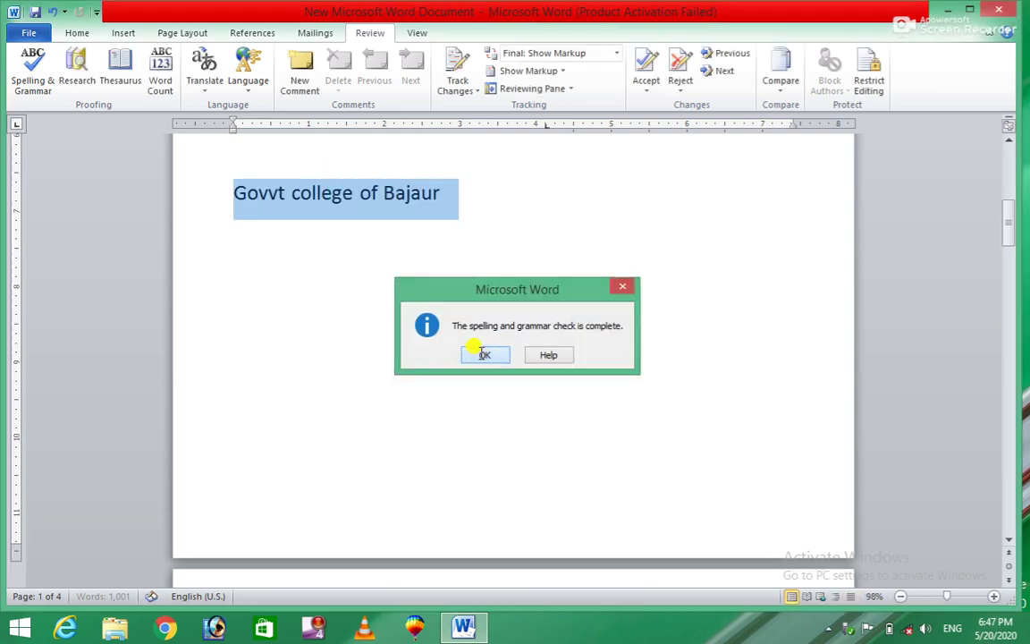
Retype the first word as 'Governnment' and select the heading line
left_click(266, 195)
key("BackSpace")
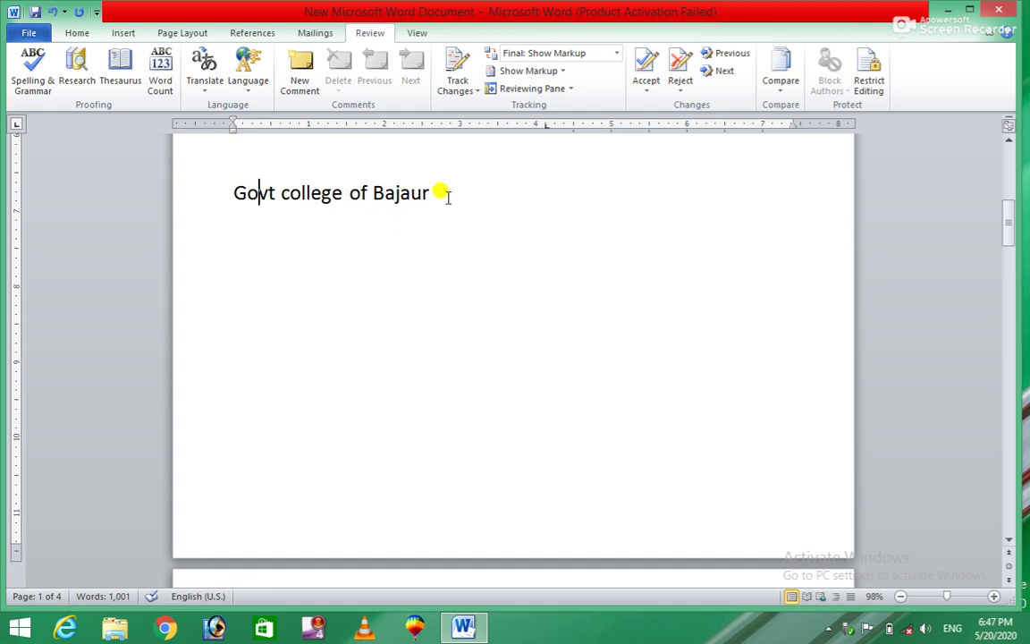
left_click_drag(448, 197, 228, 205)
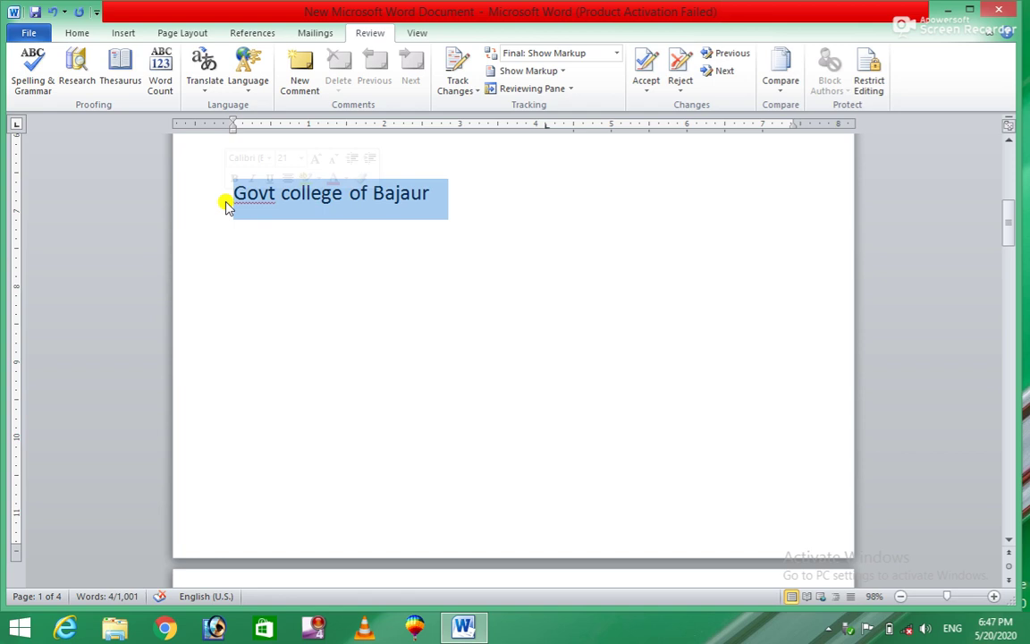
left_click(409, 228)
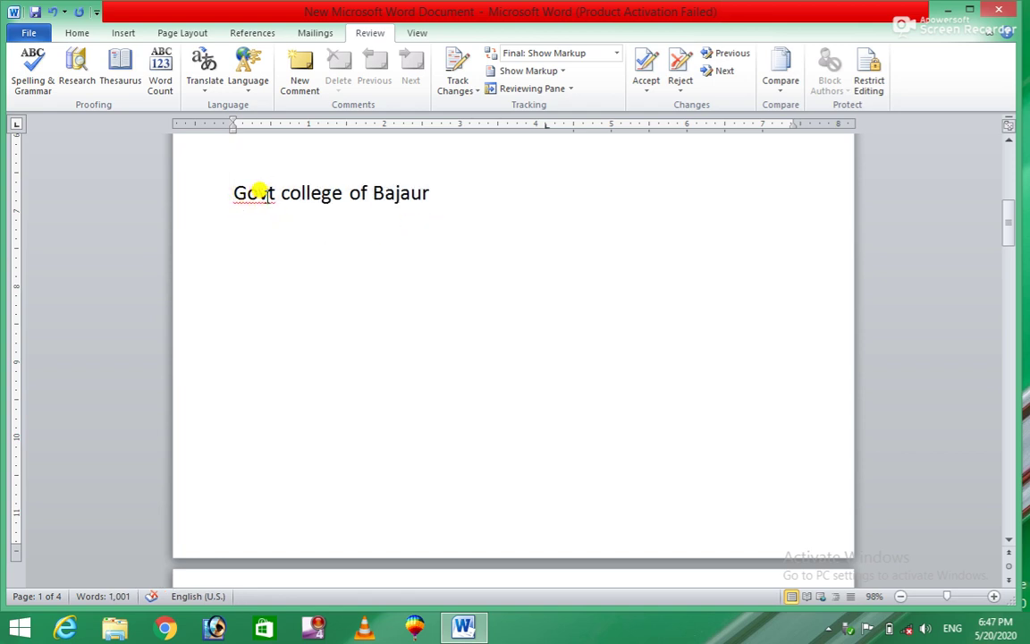
type("ern")
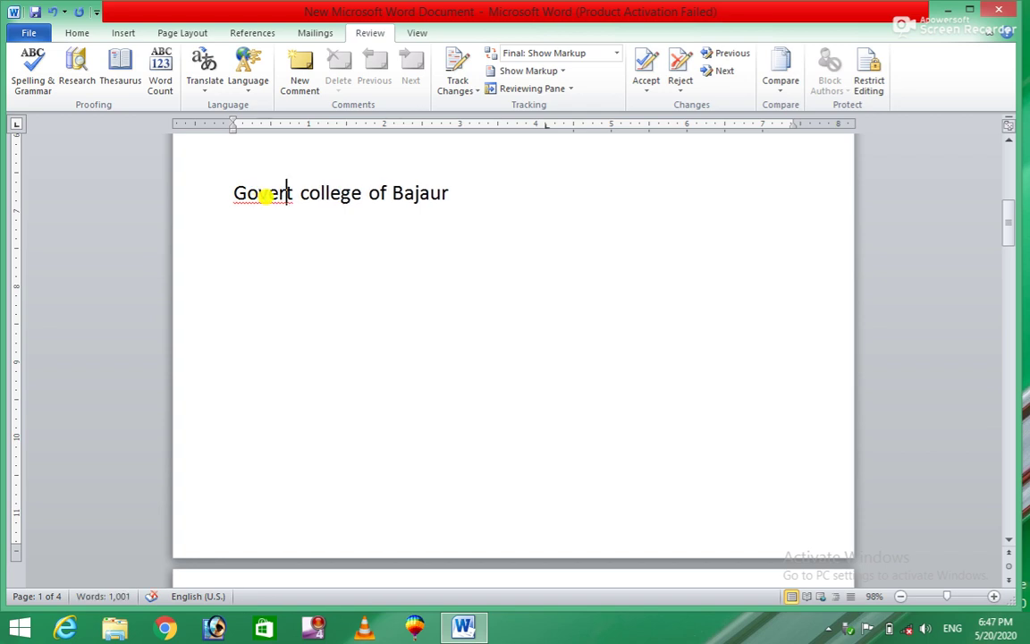
type("n")
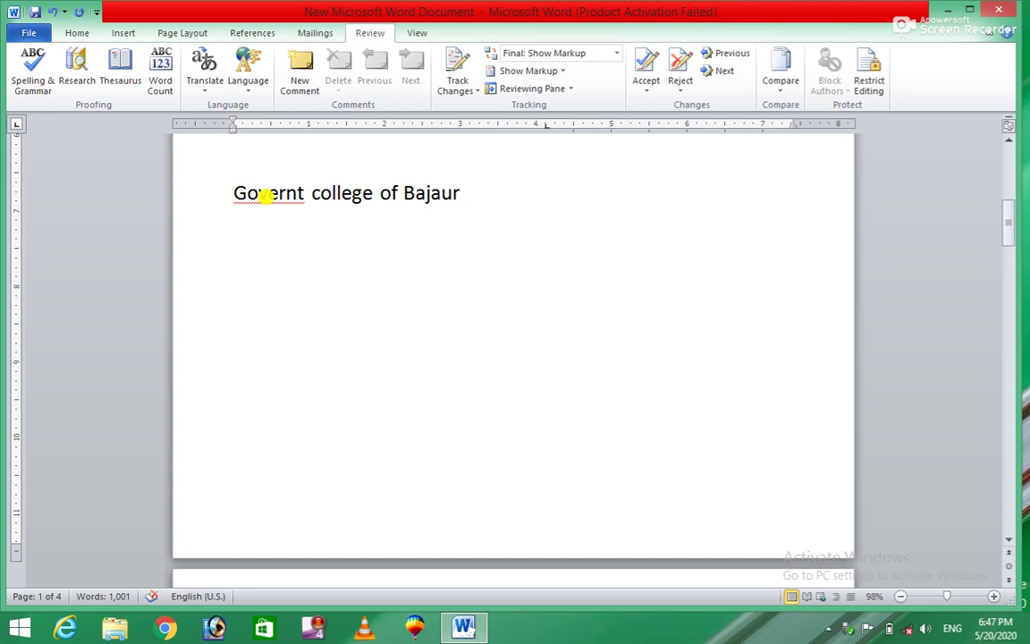
type("nment")
key("BackSpace")
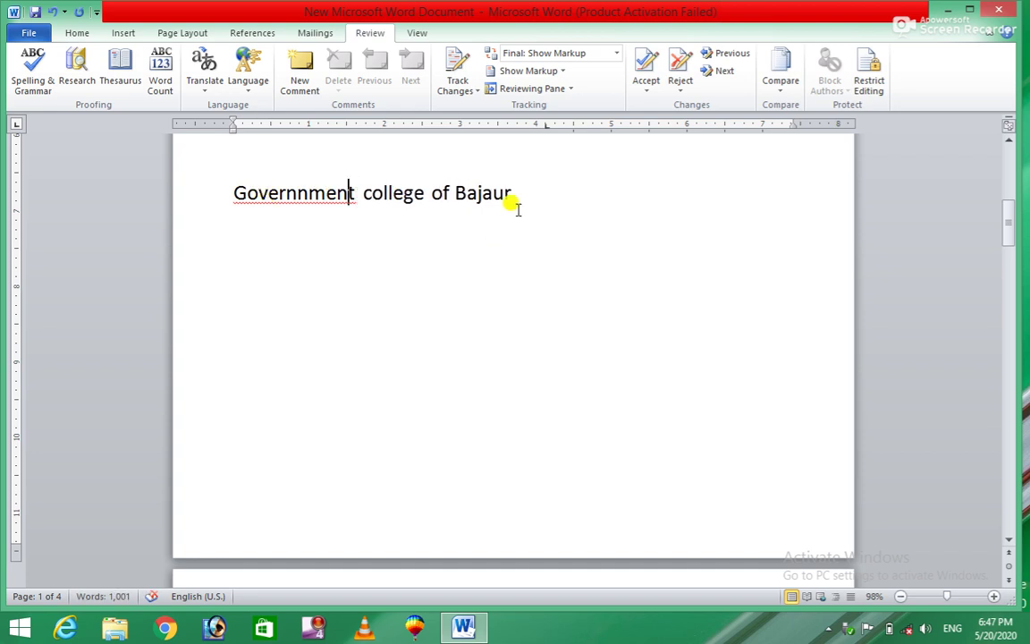
left_click_drag(518, 193, 204, 204)
Spell-check the heading, changing the first word to 'Government', and close the completed check
left_click(32, 64)
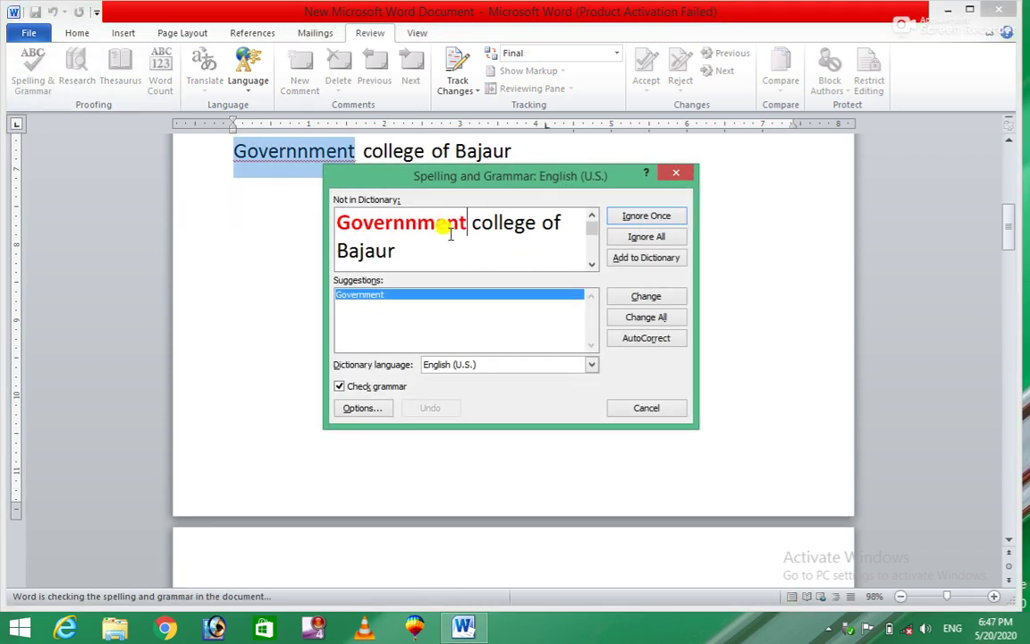
left_click(415, 223)
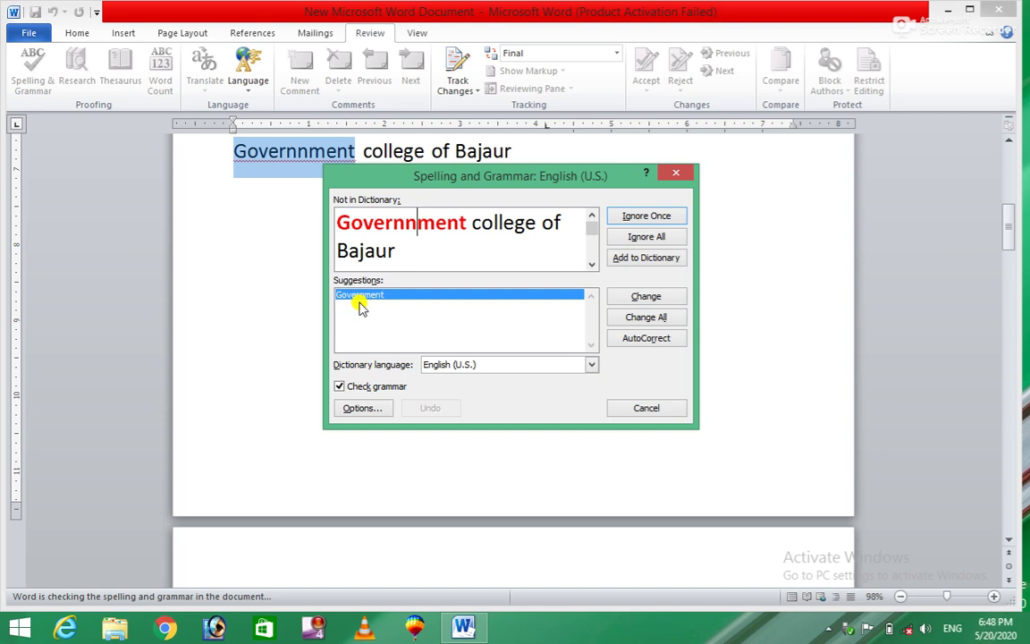
left_click(637, 300)
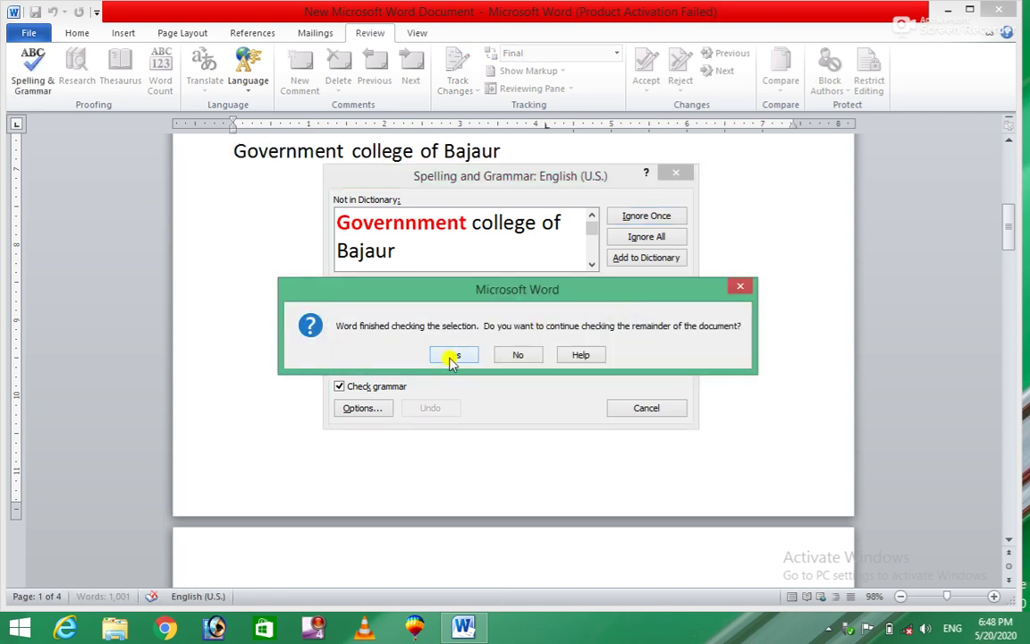
left_click(452, 355)
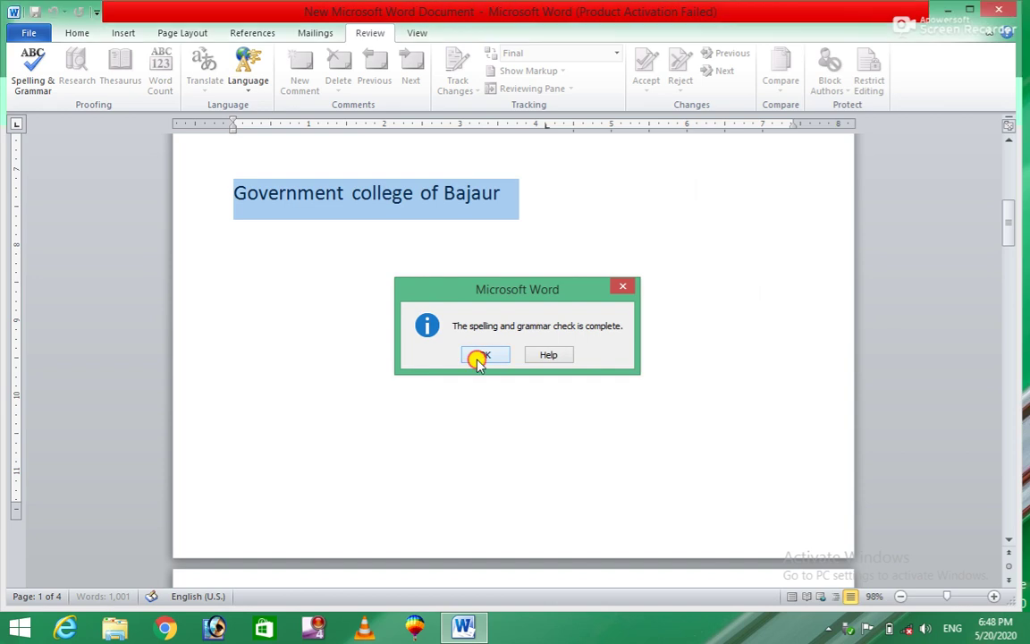
left_click(478, 358)
left_click(284, 208)
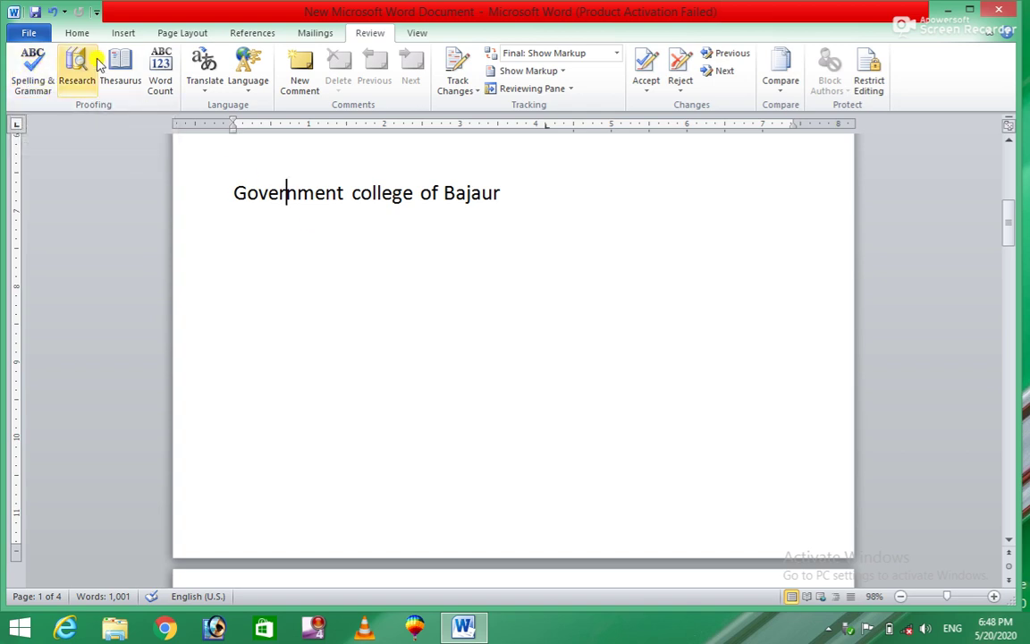
Look up thesaurus synonyms for 'Government' and view its word statistics
left_click(116, 74)
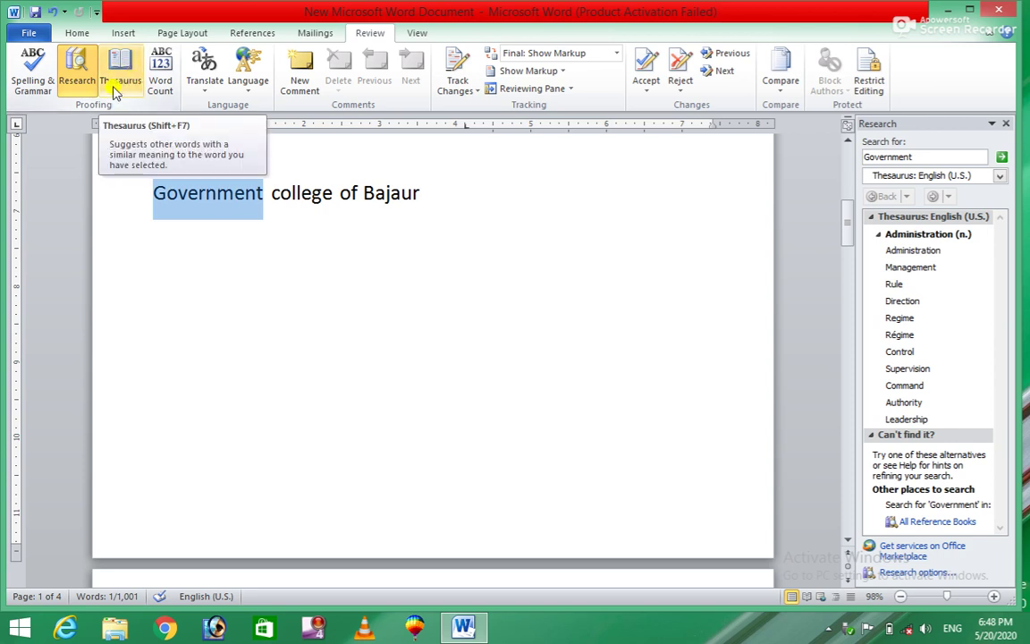
left_click(161, 79)
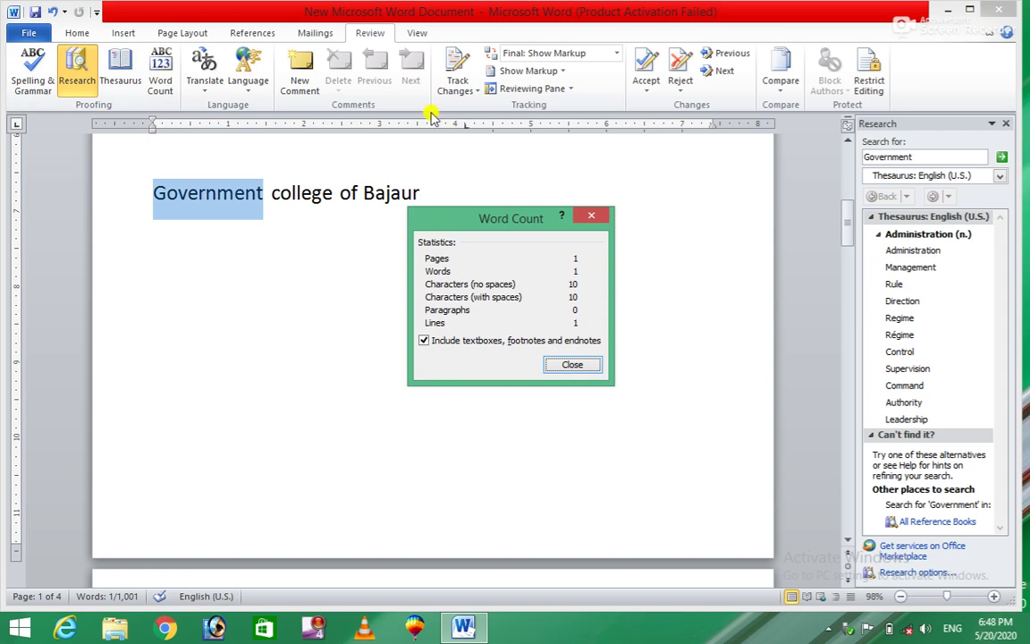
left_click(590, 214)
Review the document's word count (1,001 words, 4 pages) and run a spelling check
left_click(353, 331)
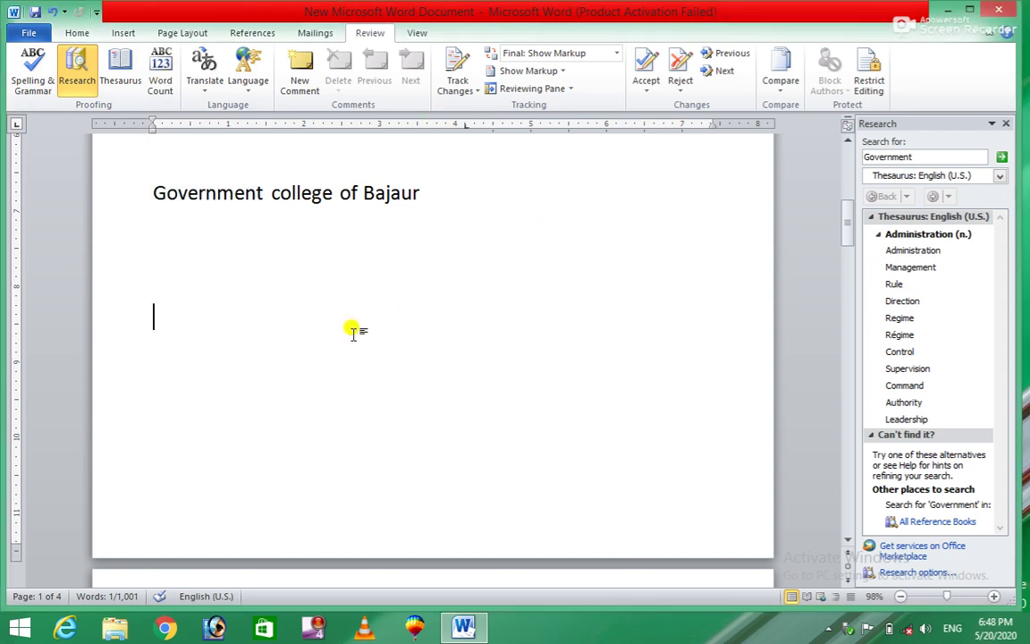
left_click(160, 79)
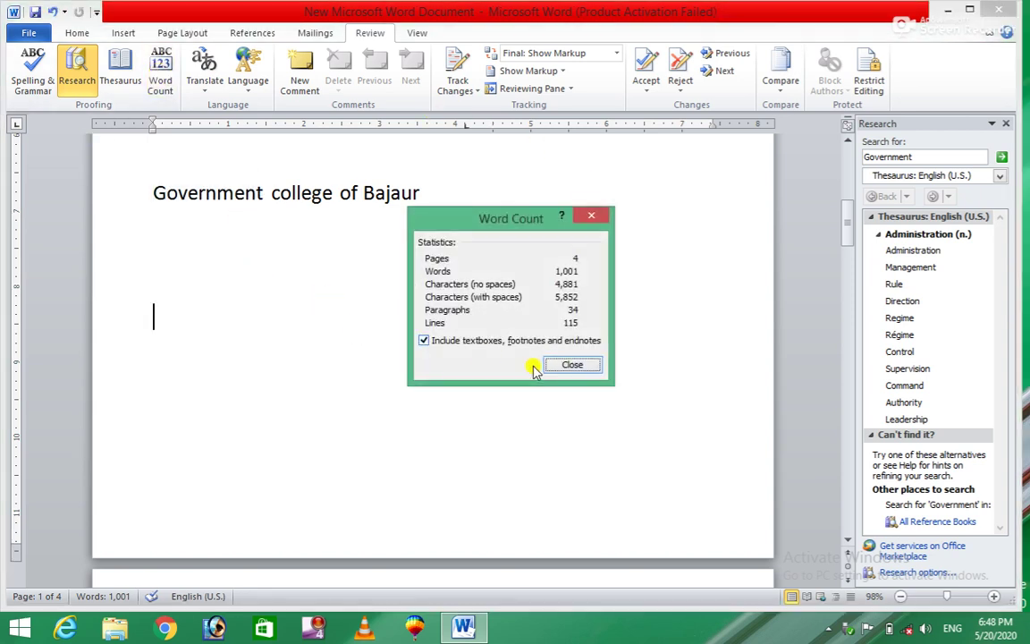
left_click(563, 363)
left_click(32, 67)
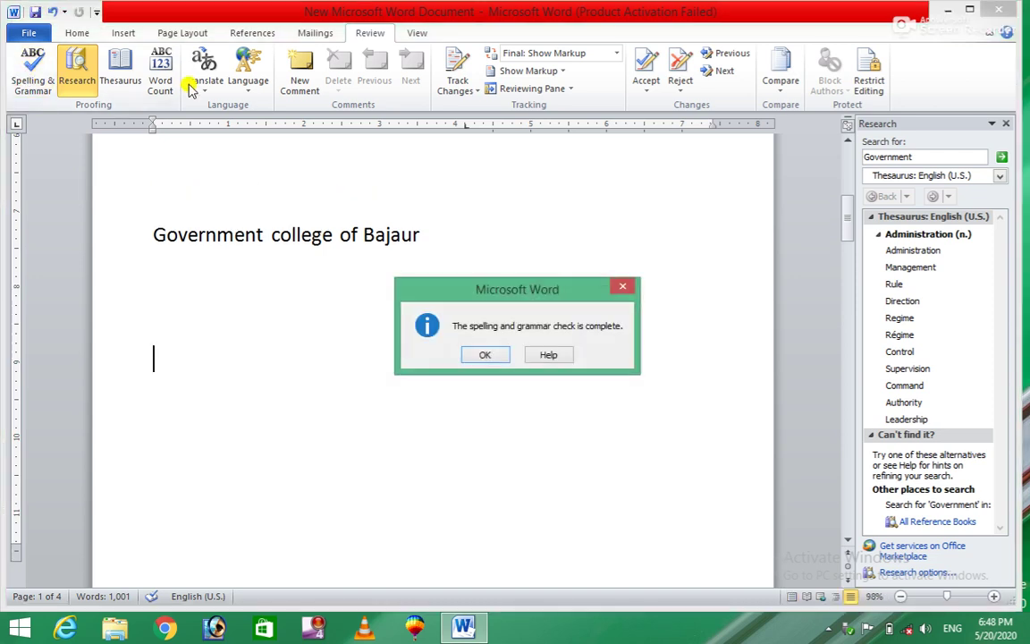
left_click(484, 354)
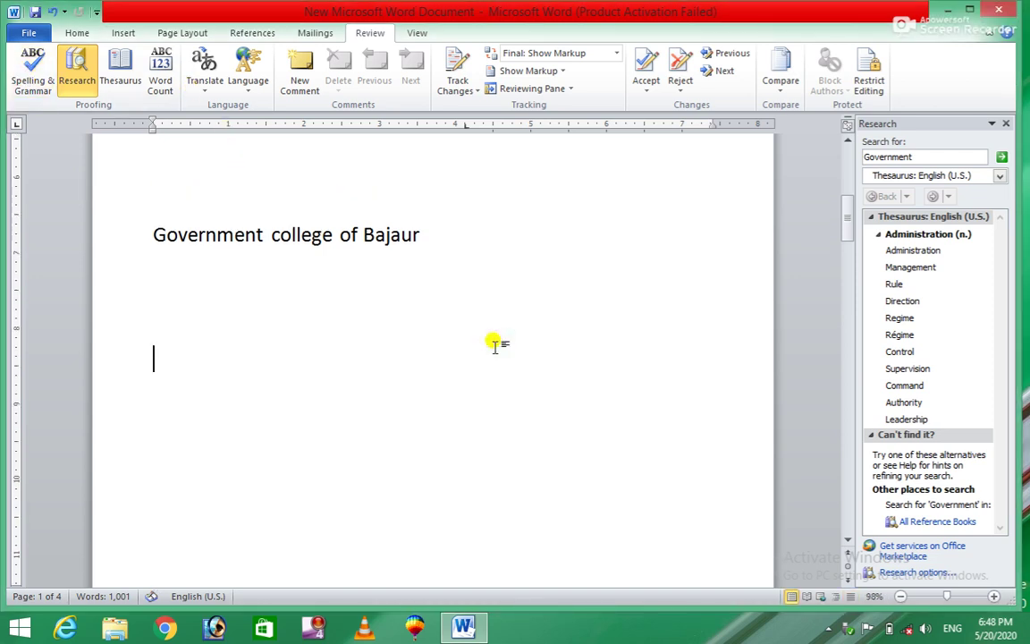
left_click(156, 76)
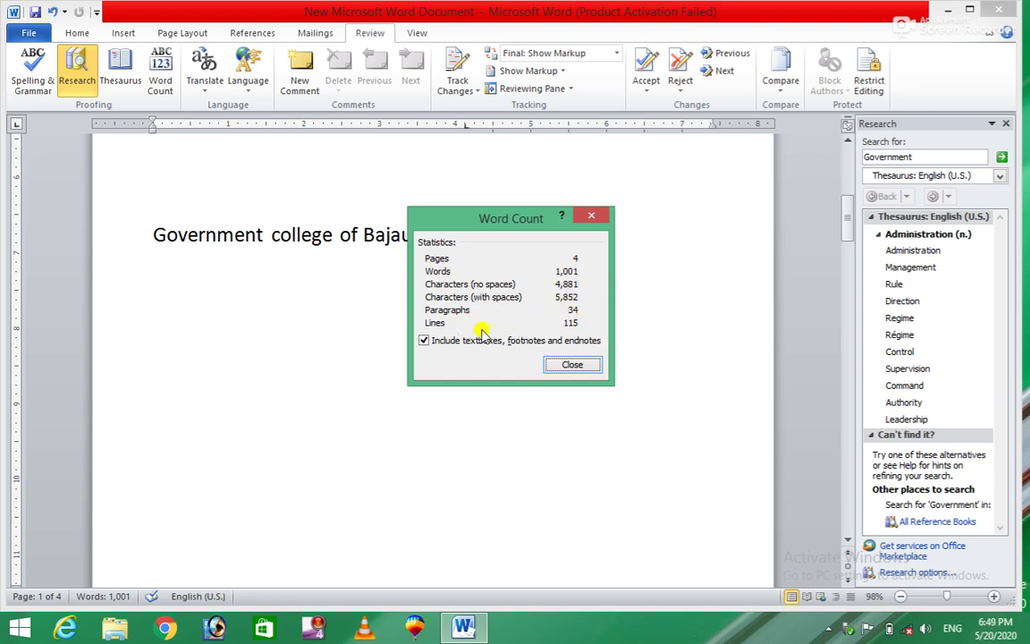
left_click(583, 363)
left_click_drag(840, 219, 820, 573)
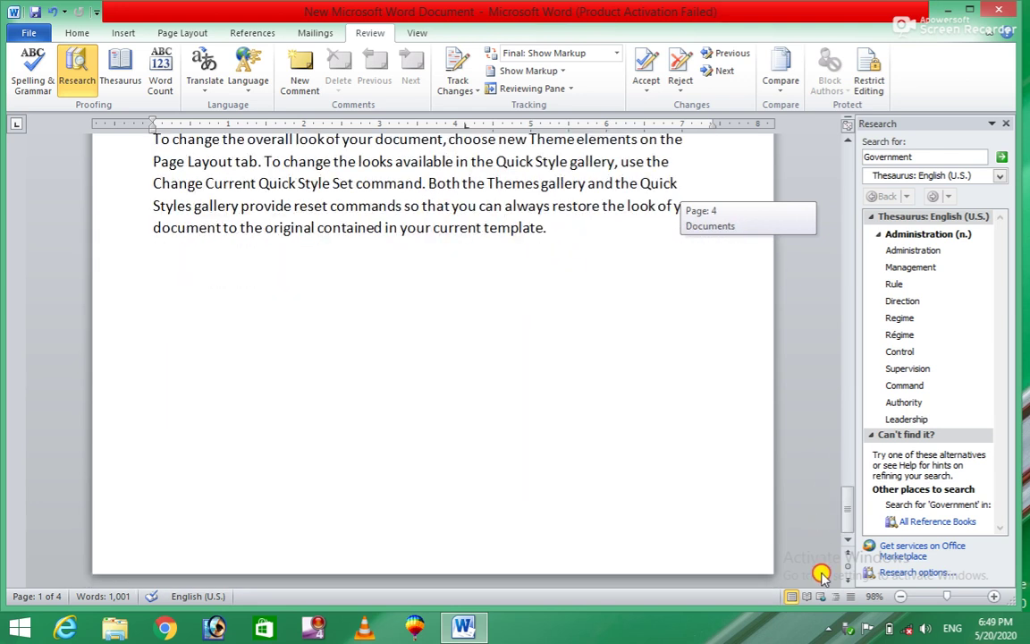
Open the Translate options and close them without choosing a translation
left_click_drag(820, 574, 846, 134)
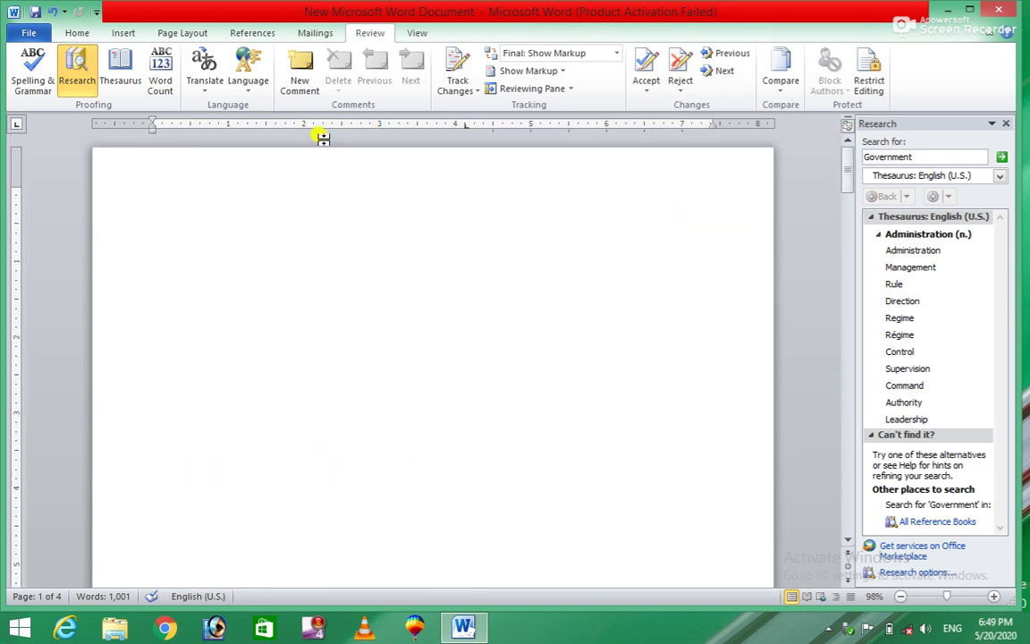
left_click(211, 83)
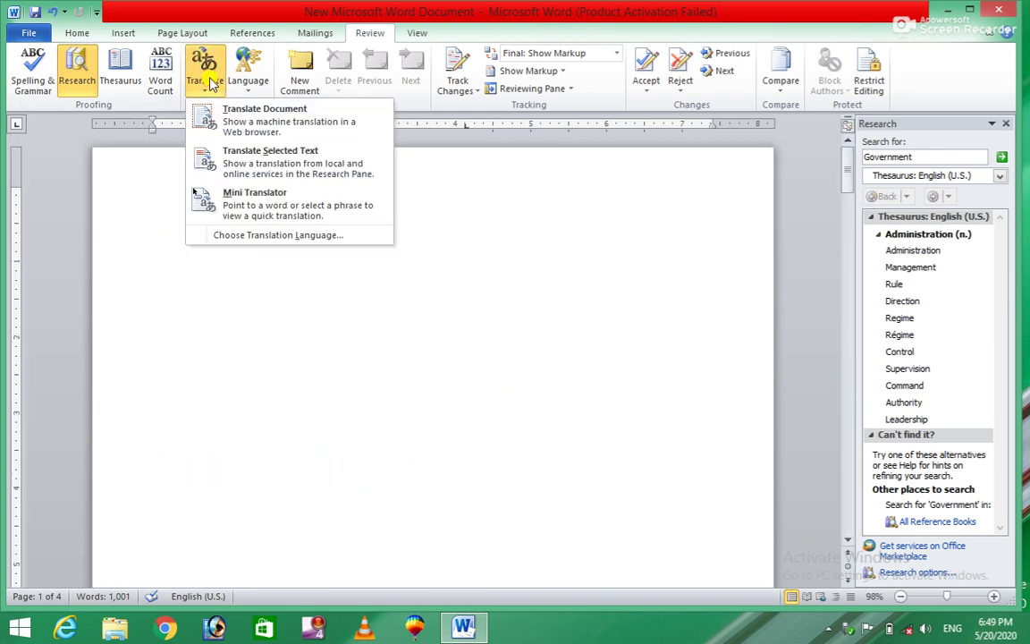
left_click(427, 379)
Select all the document text with Ctrl+A and delete it
left_click_drag(846, 168, 840, 230)
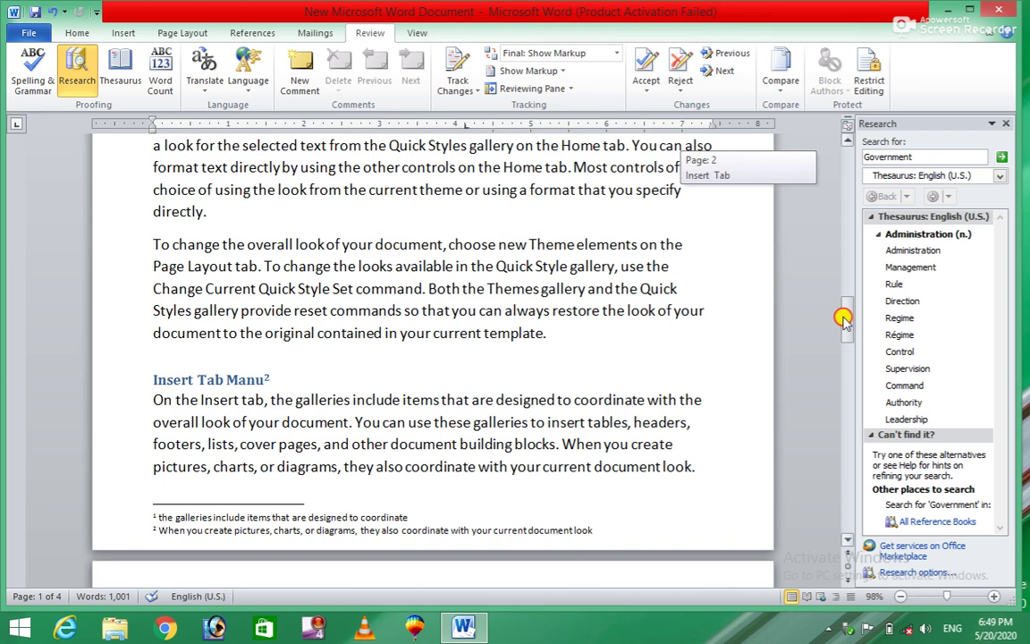
left_click_drag(841, 230, 844, 310)
left_click(552, 437)
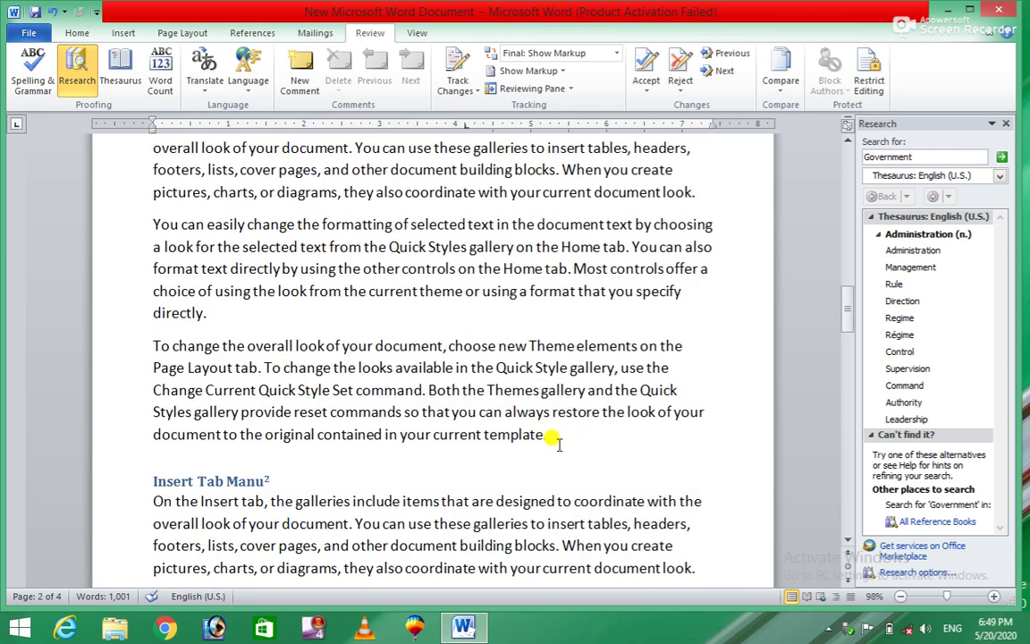
key("ctrl+a")
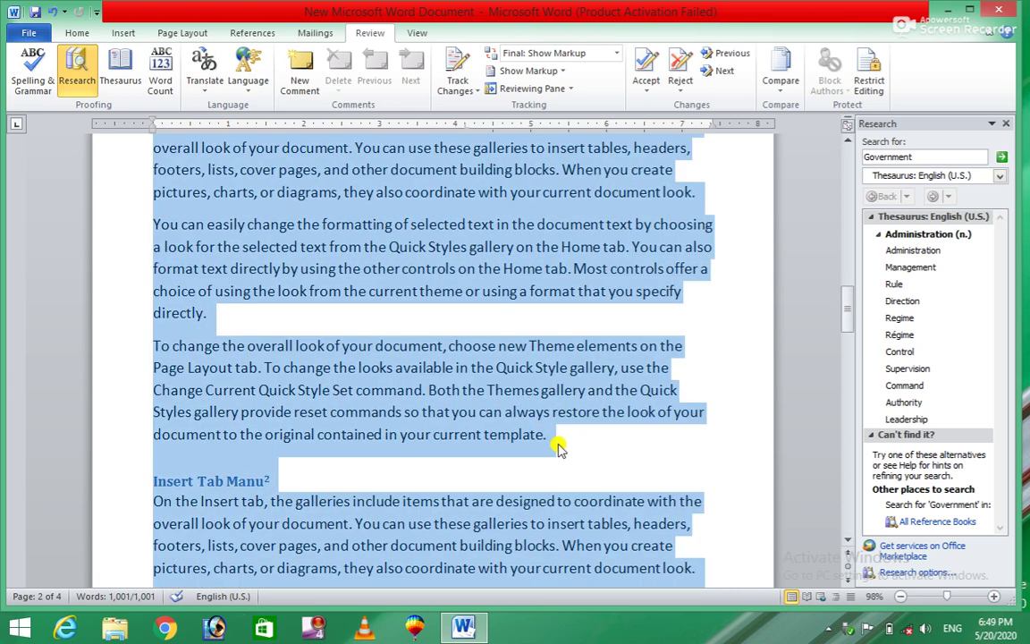
key("Delete")
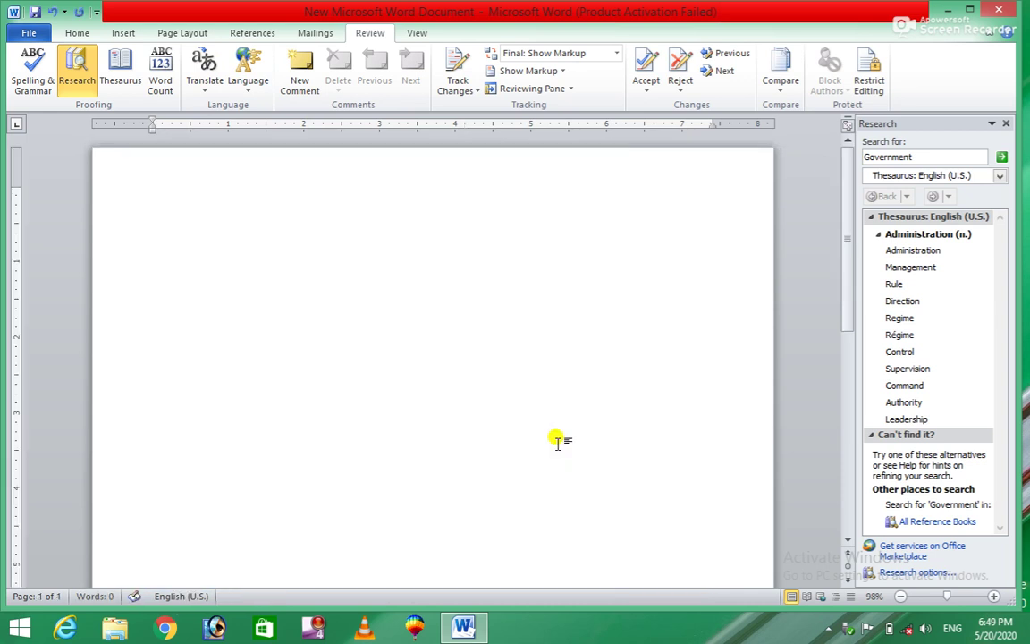
Generate three sample paragraphs with =rand() and select them
type("0")
type("rand")
key("BackSpace")
key("BackSpace")
key("BackSpace")
key("BackSpace")
type("(")
key("Return")
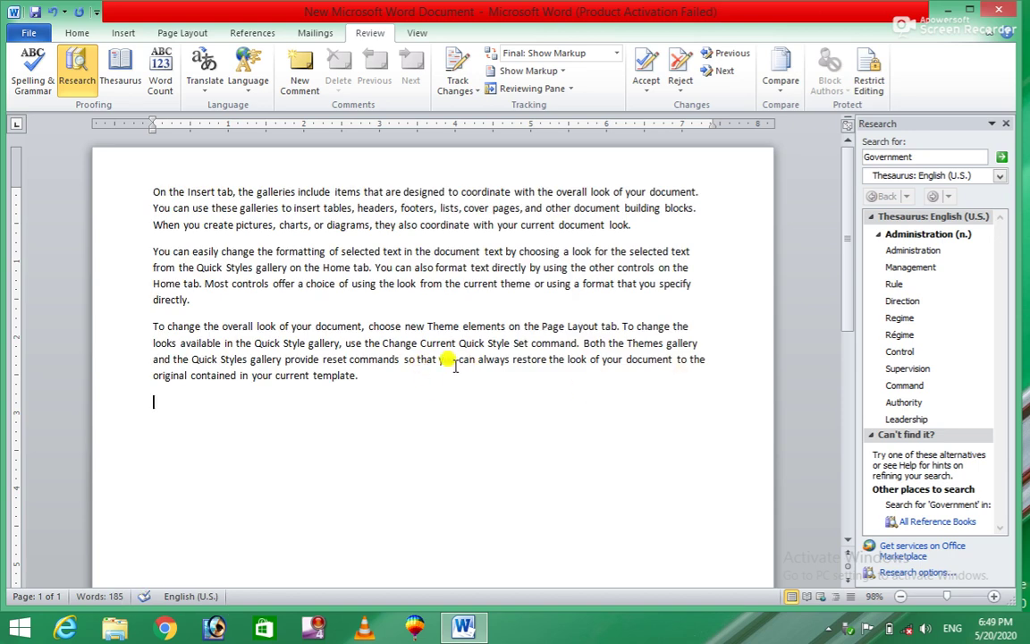
left_click_drag(359, 376, 80, 159)
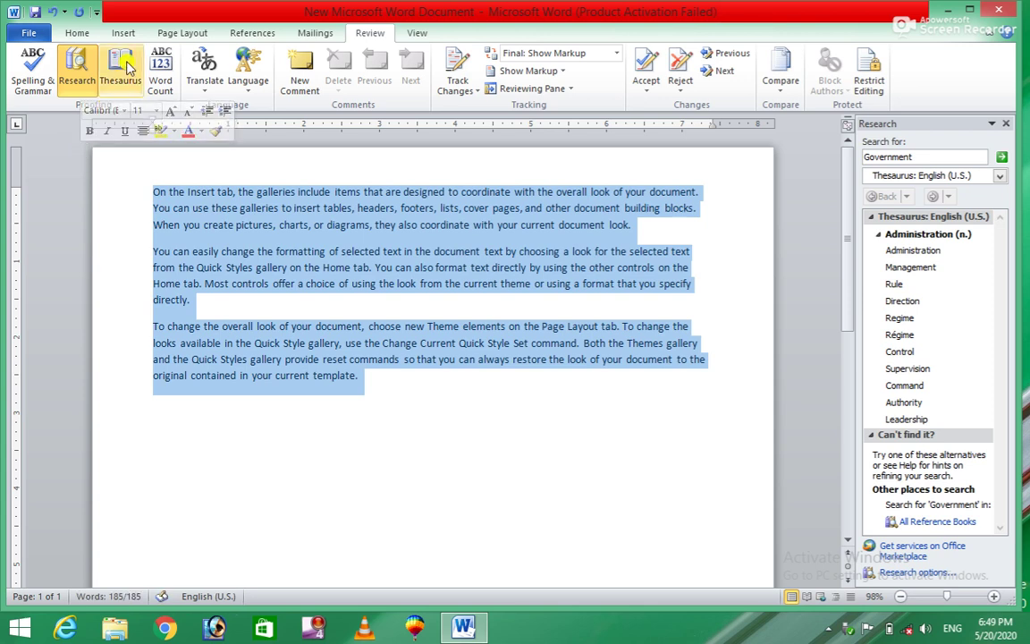
left_click(183, 33)
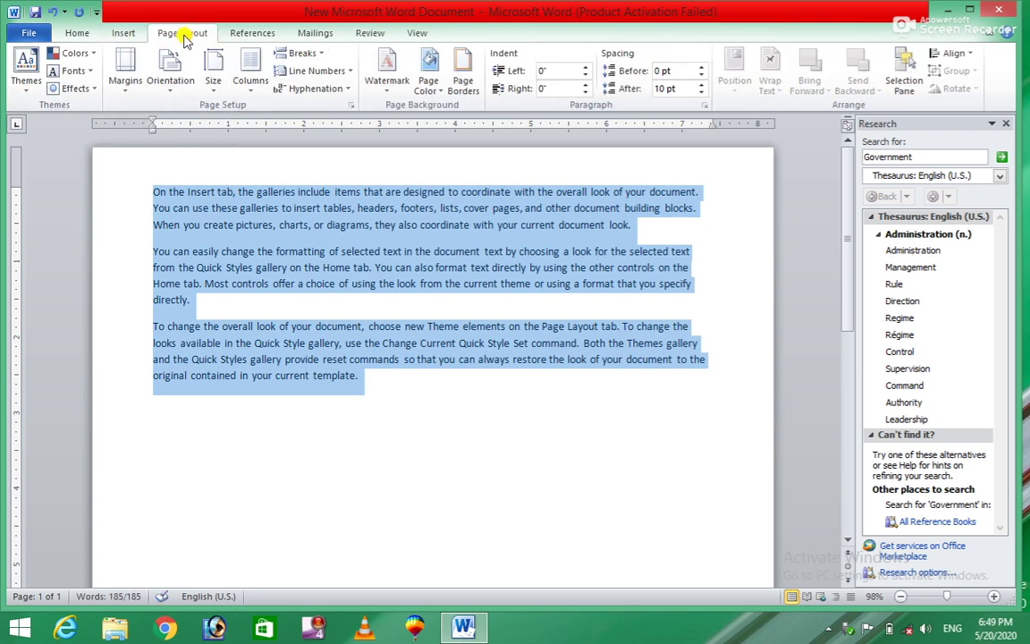
Format the selected sample text into two columns
left_click(250, 71)
left_click(259, 150)
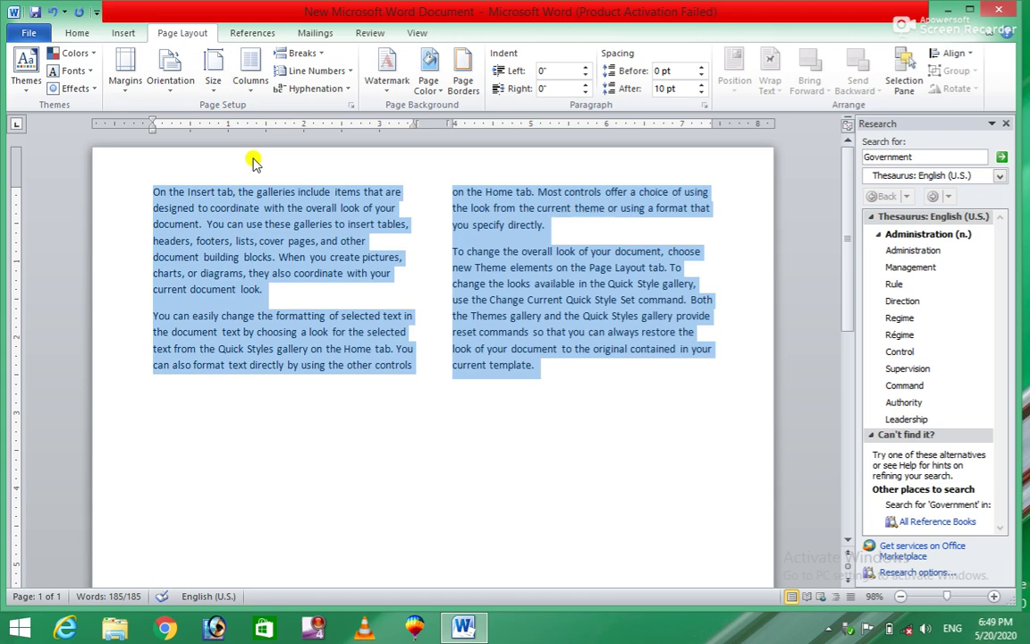
left_click(563, 391)
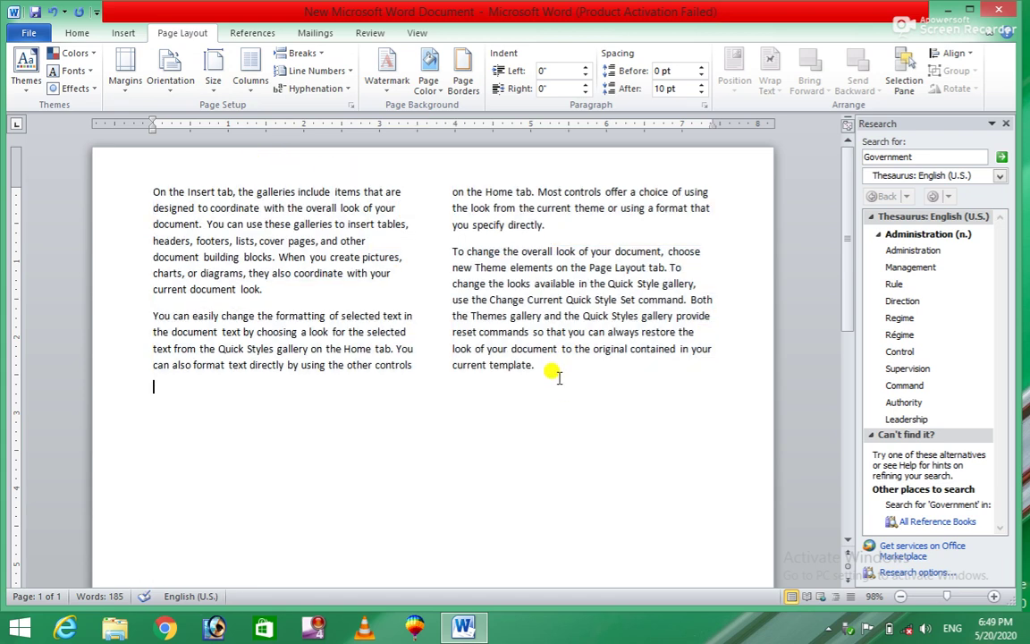
Delete all the text in the second column
left_click_drag(557, 378, 454, 194)
key("Delete")
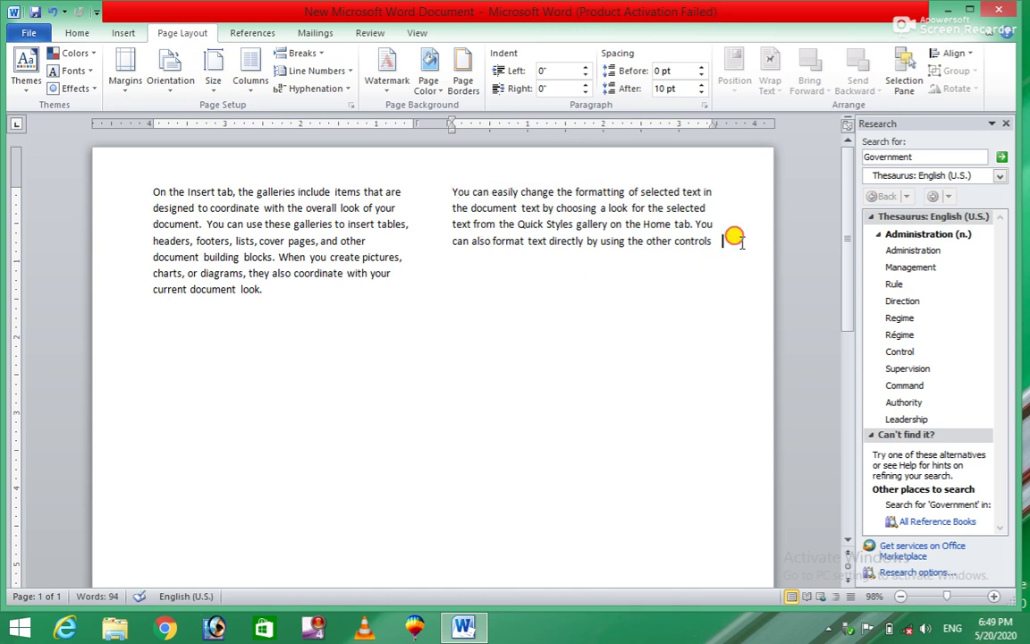
left_click_drag(722, 240, 418, 157)
left_click(154, 309)
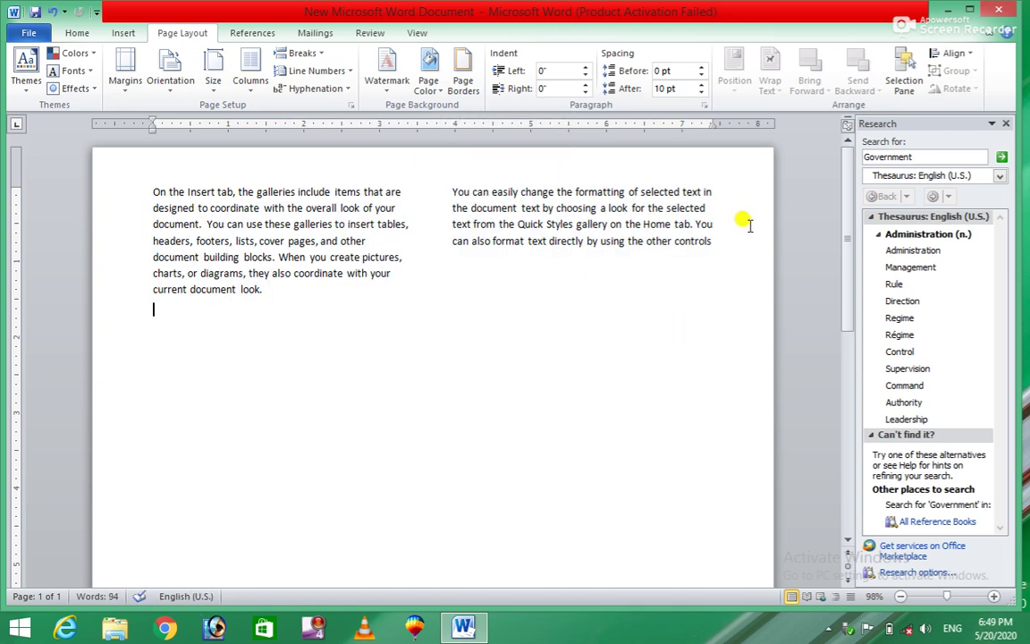
left_click_drag(715, 244, 443, 193)
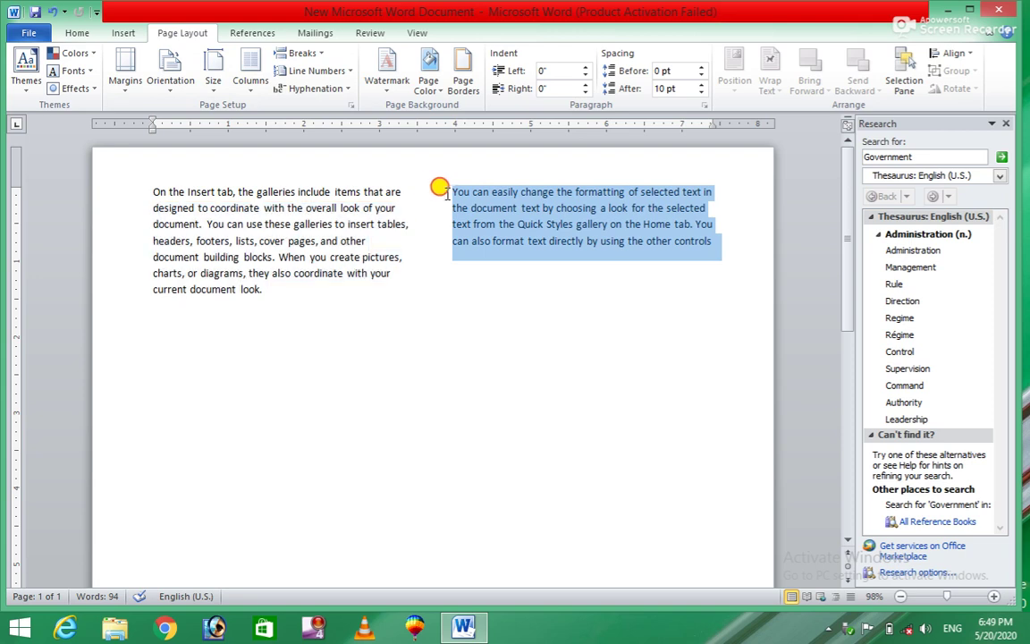
key("Delete")
Erase the remaining text back to the line 'On the Insert tab, the galleries include items that are'
key("BackSpace")
key("BackSpace")
key("BackSpace")
key("BackSpace")
key("BackSpace")
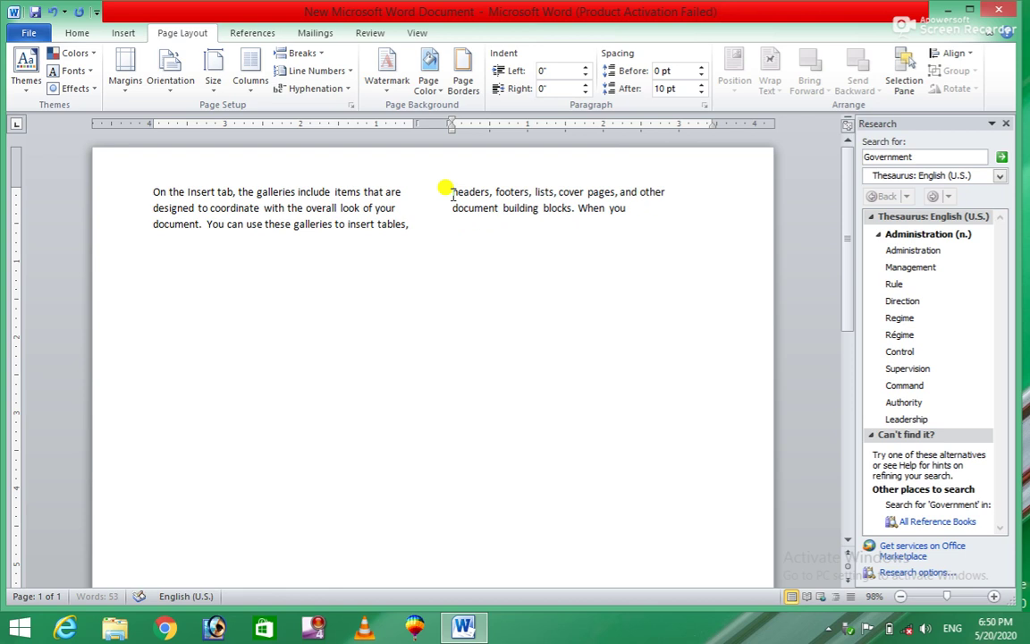
key("BackSpace")
key("BackSpace")
key("BackSpace")
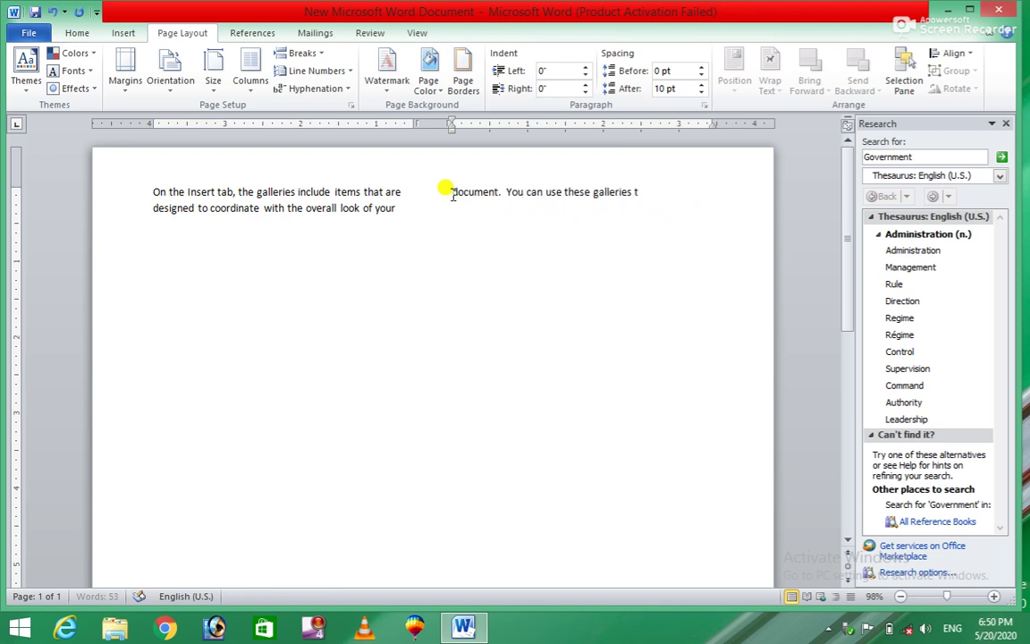
key("BackSpace")
key("BackSpace")
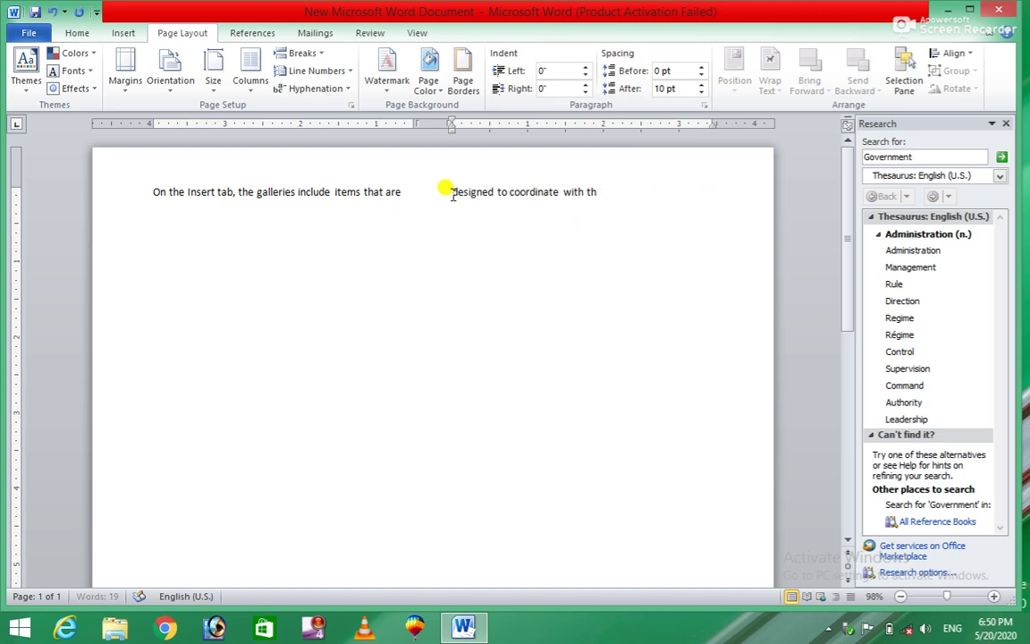
key("BackSpace")
key("BackSpace")
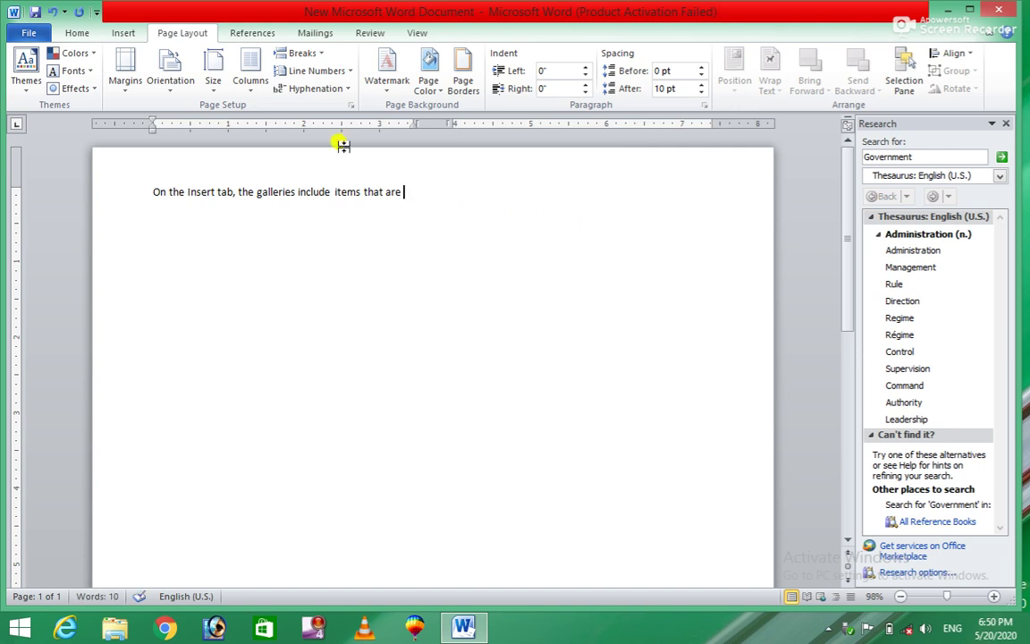
key("BackSpace")
key("BackSpace")
key("BackSpace")
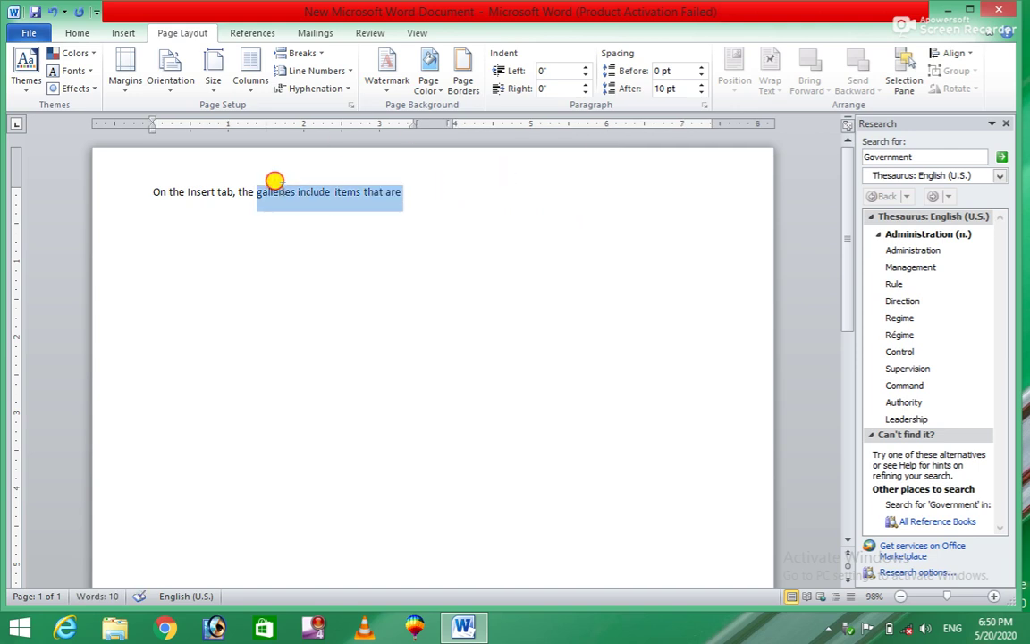
Translate the remaining line from English (U.S.) to Arabic in the Research pane
left_click_drag(399, 194, 145, 188)
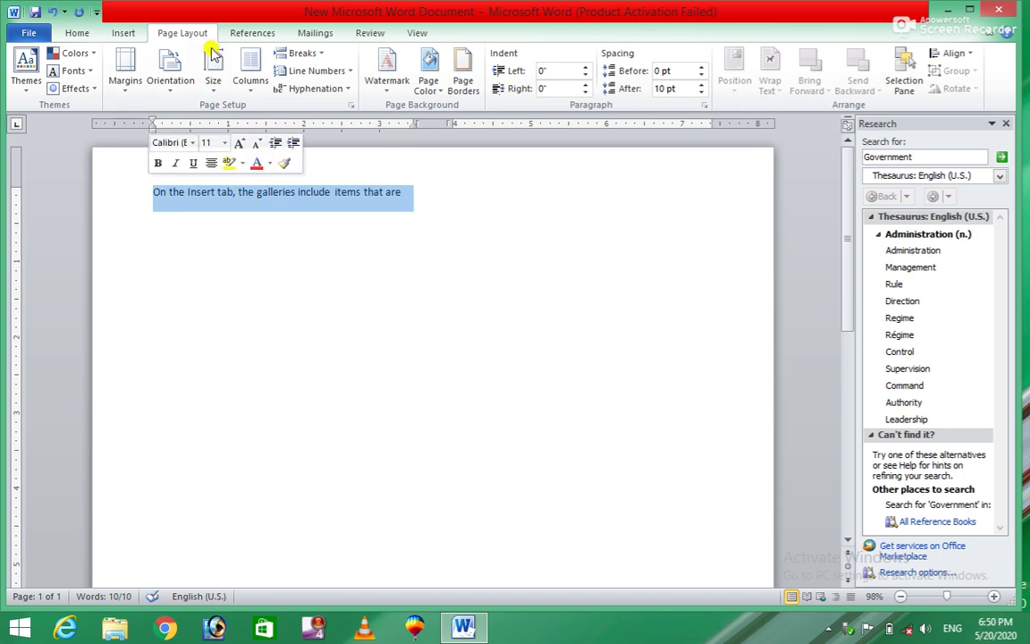
left_click(362, 32)
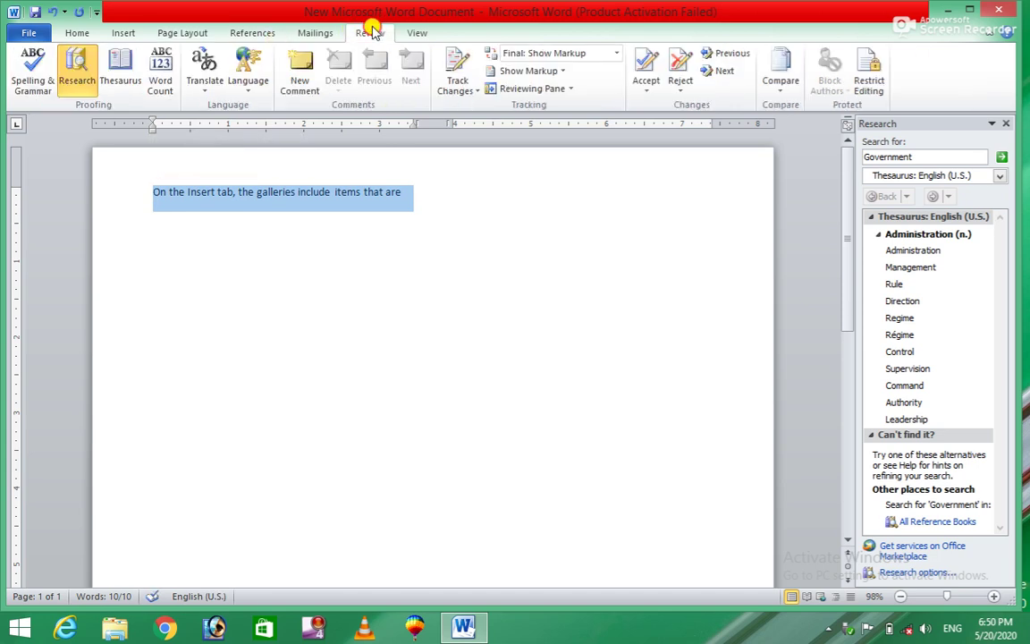
left_click(204, 84)
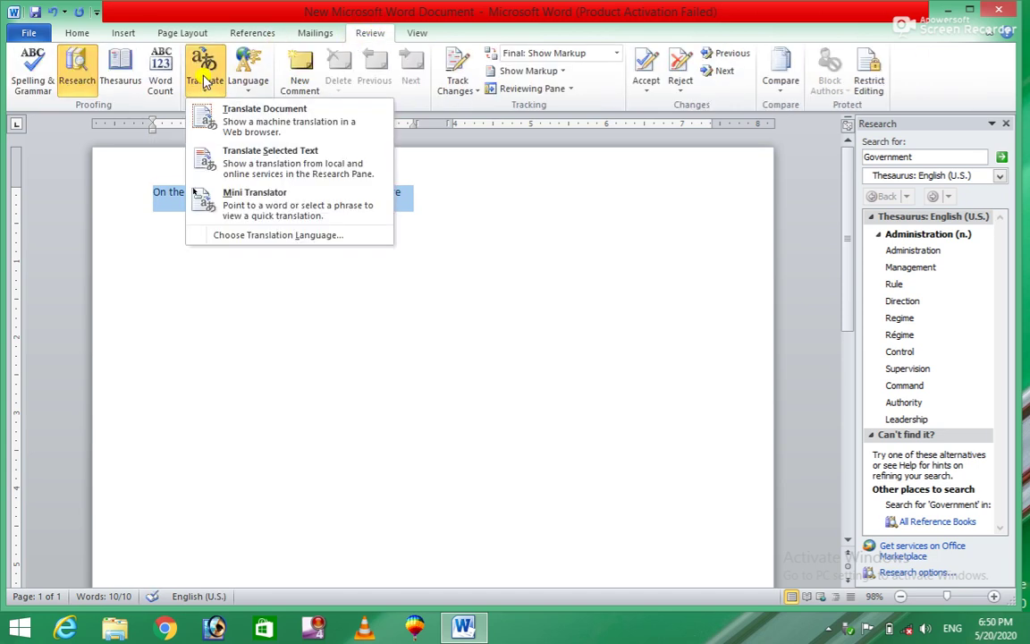
left_click(287, 165)
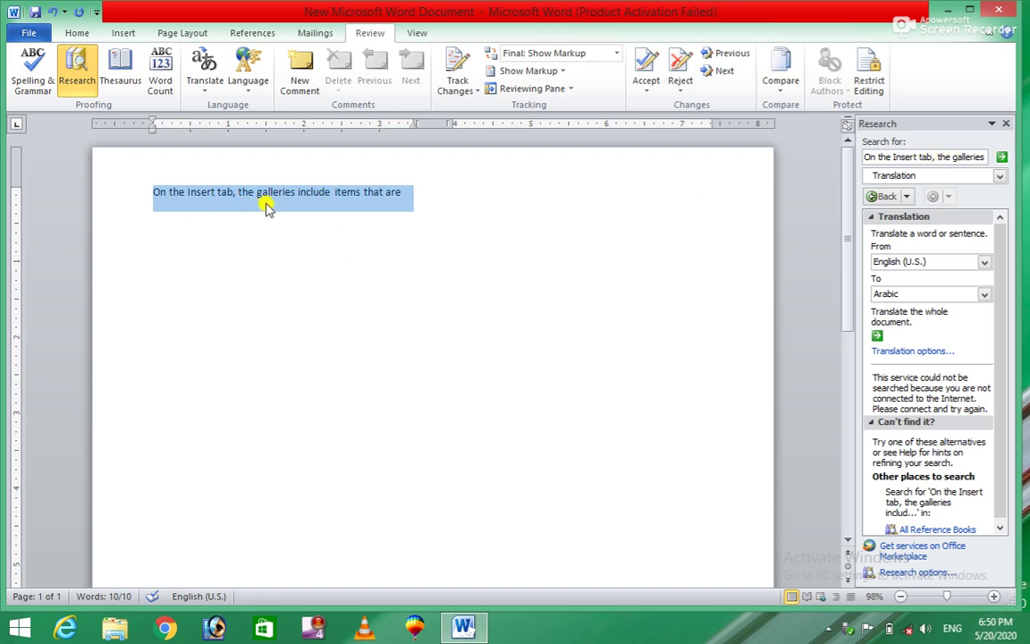
left_click(1004, 177)
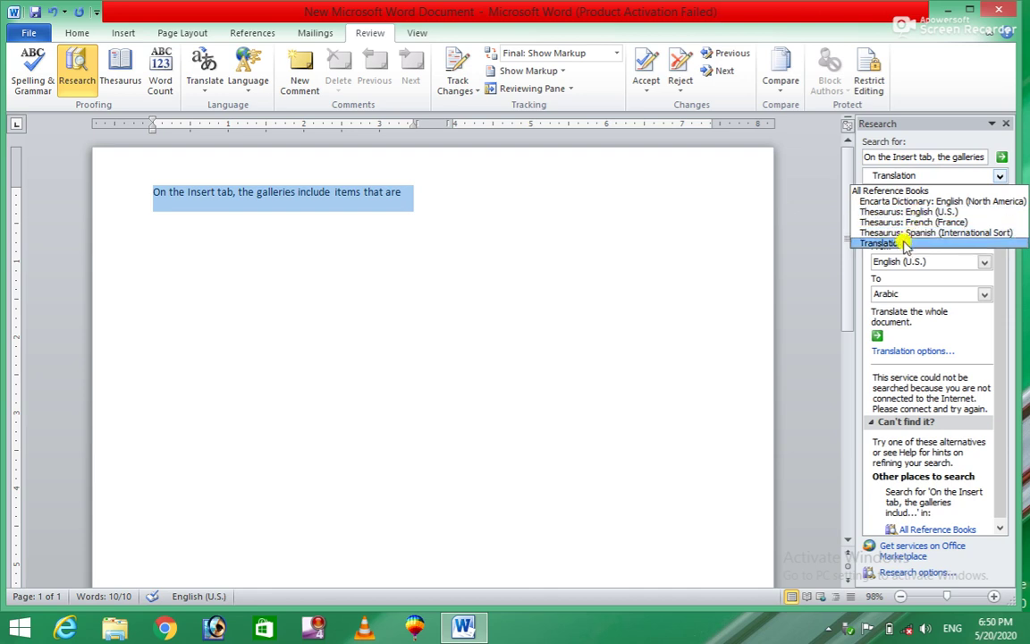
Keep Translation as the source, set the target language to Urdu, and start whole-document translation
left_click(900, 247)
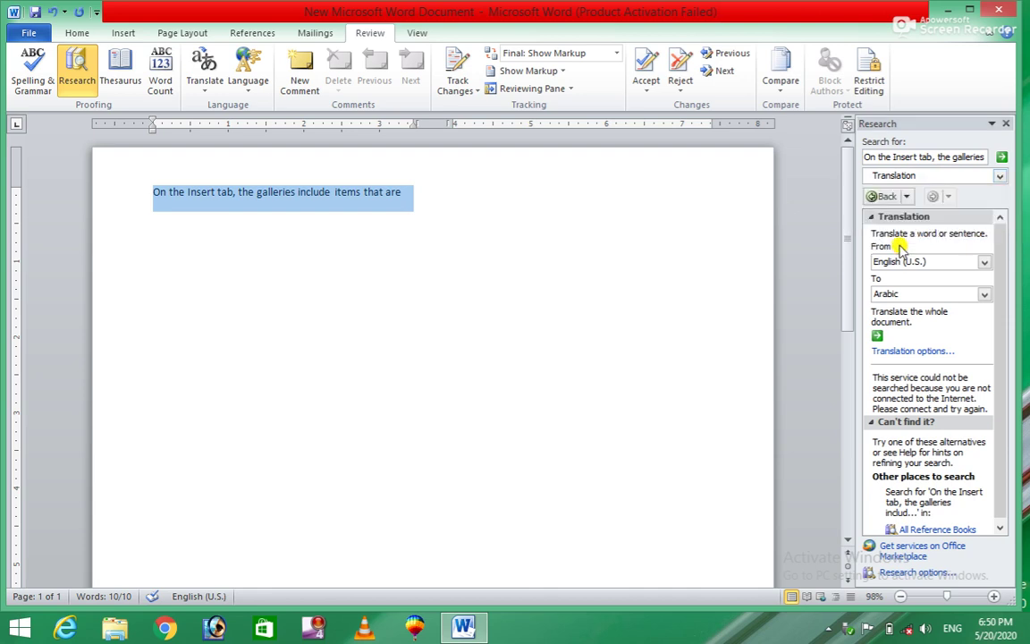
left_click(984, 262)
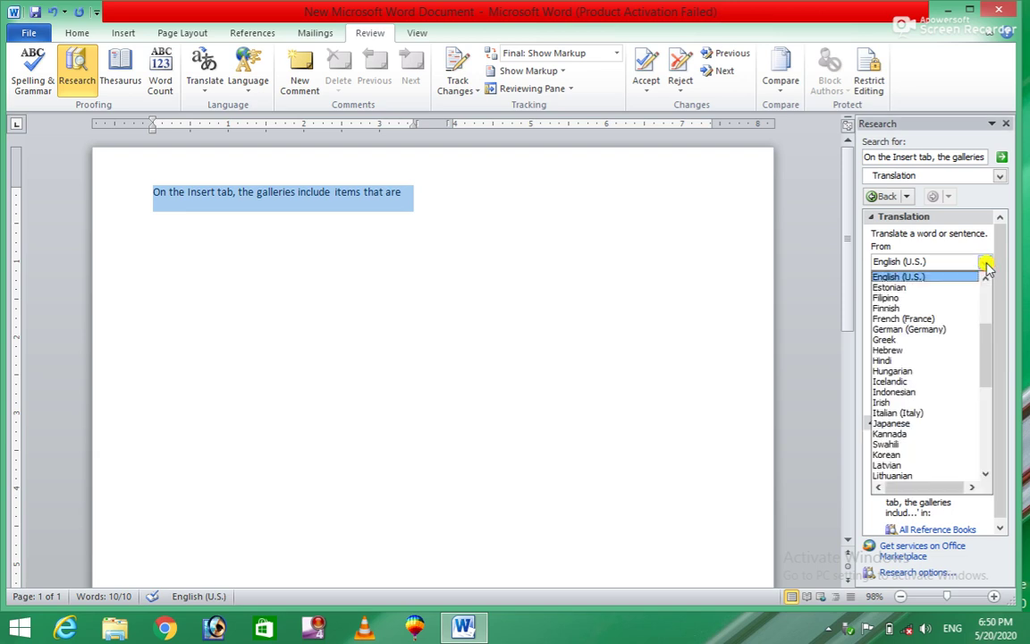
left_click(985, 263)
left_click(983, 295)
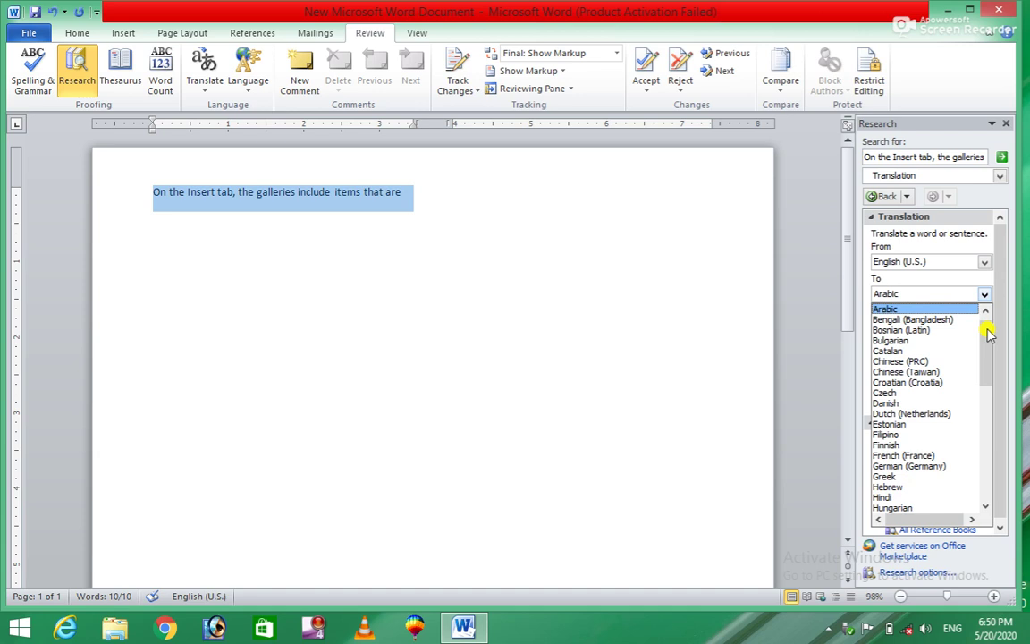
left_click_drag(987, 331, 990, 451)
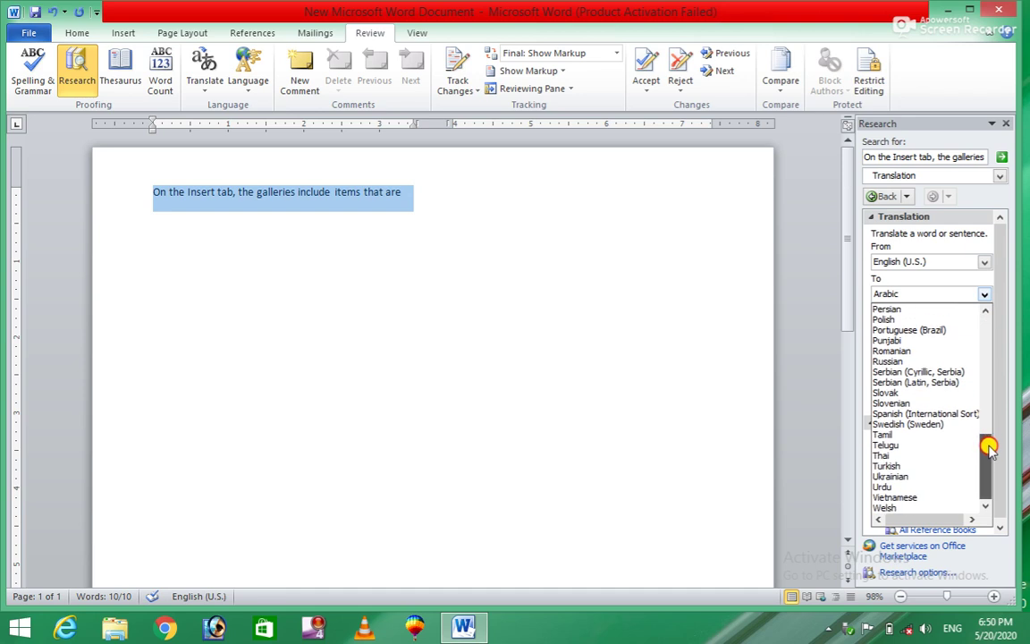
left_click(883, 488)
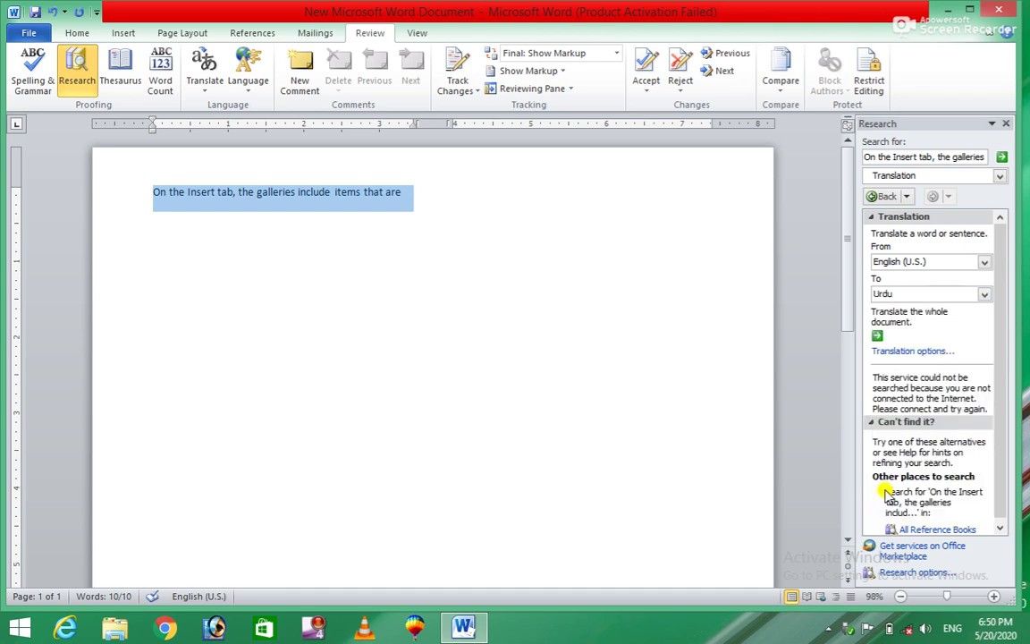
left_click(478, 203)
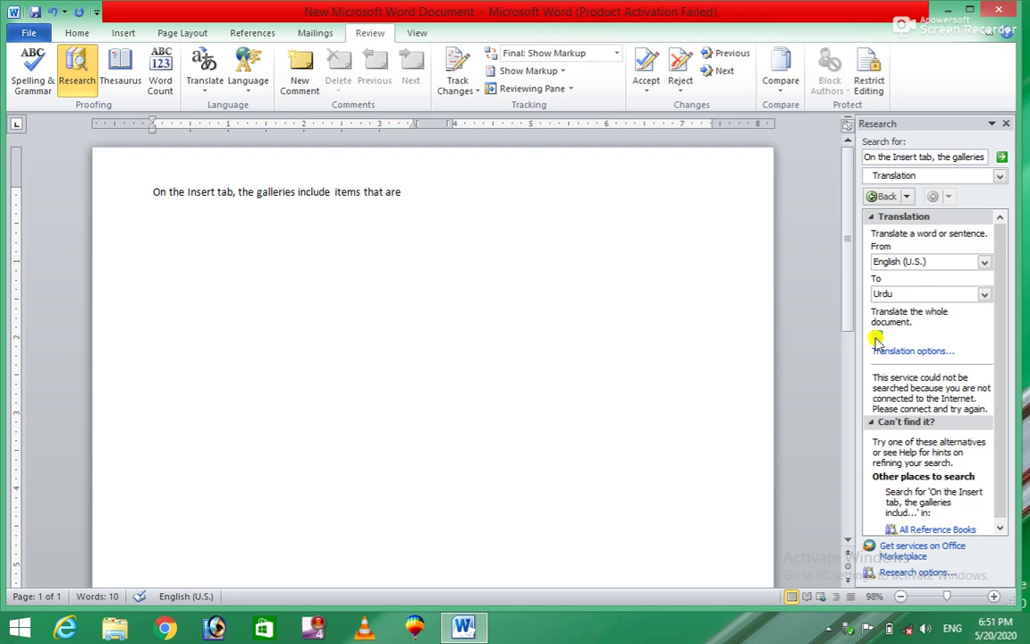
left_click(875, 338)
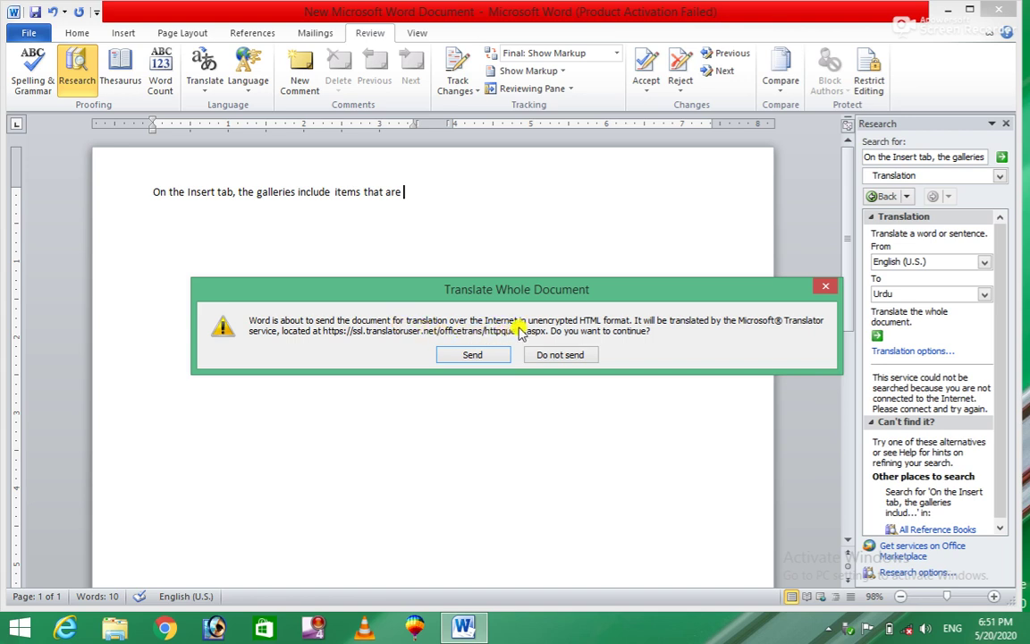
Confirm sending the whole document for Urdu translation
left_click(471, 354)
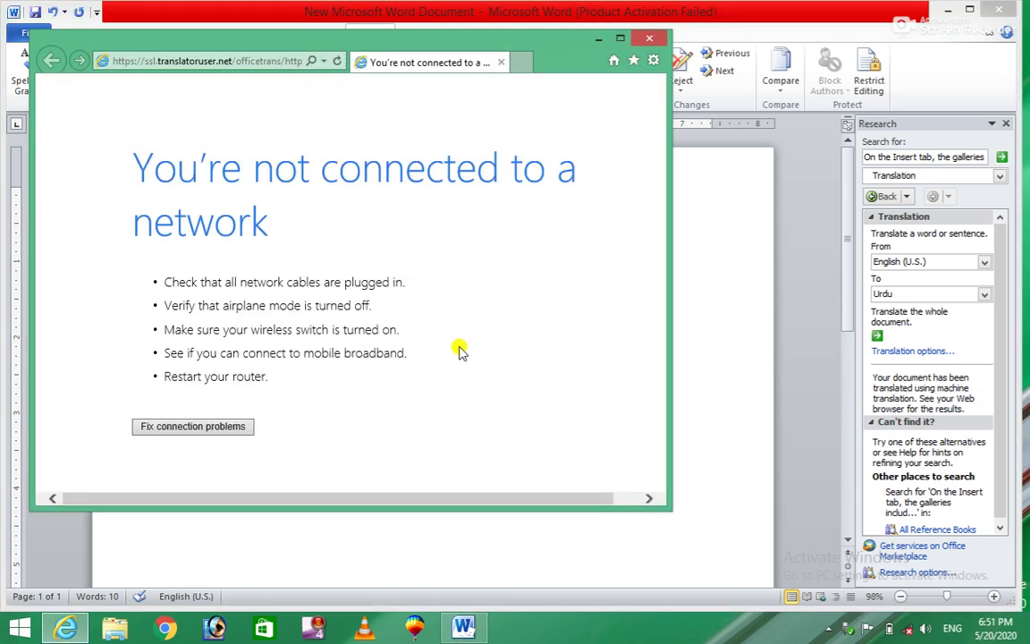
Close the Internet Explorer page that reports no network connection
left_click(649, 40)
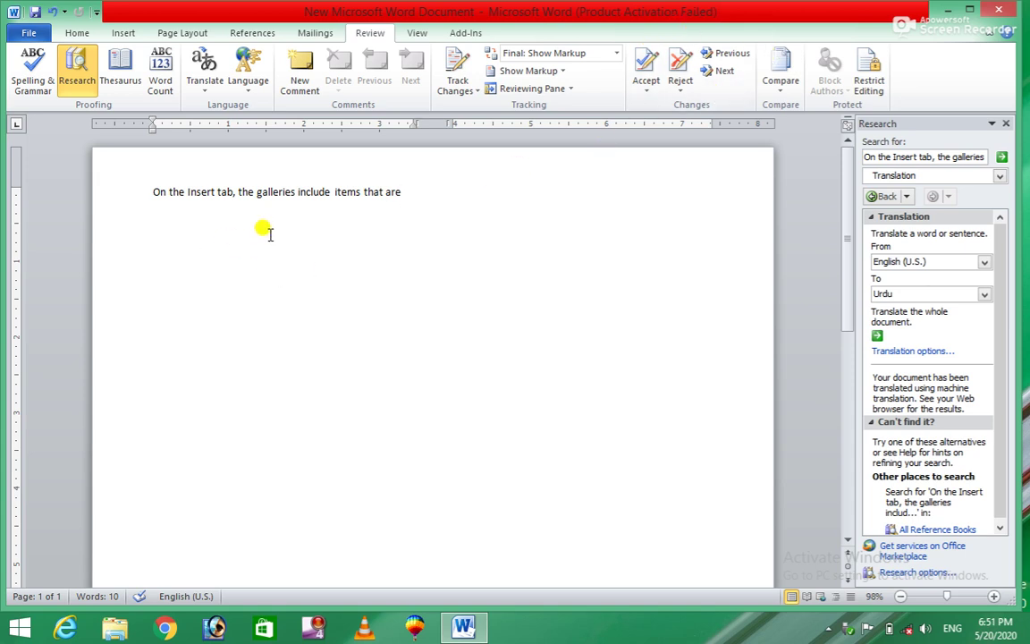
Undo back to the original 997-word, three-page document with Contents and Insert Tab section
left_click(247, 90)
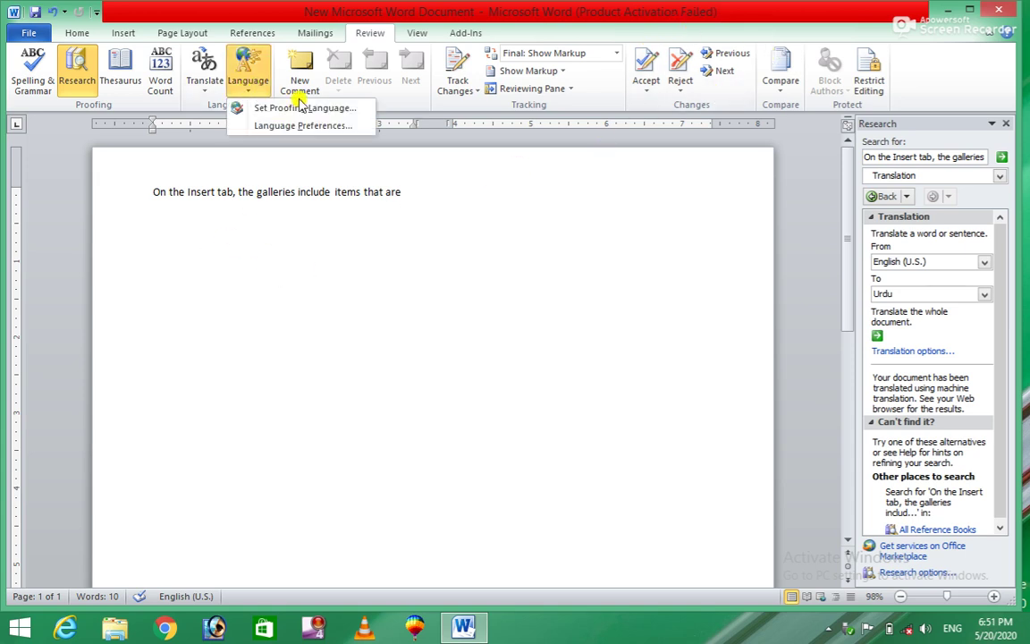
left_click(395, 239)
type("de")
type(" to coordinate with the overall look of your document.  You can use these galleries to insert tables, headers, footers, lists, cover pages, and other docum")
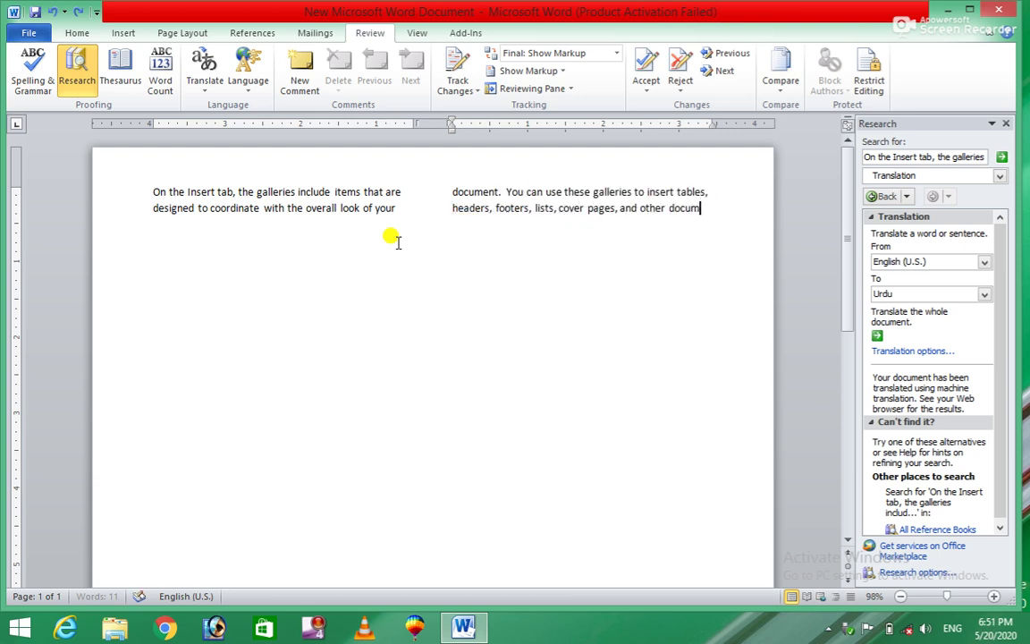
type("ent building blocks. When you create pictures, charts, or diagrams, they also coordinate with your c")
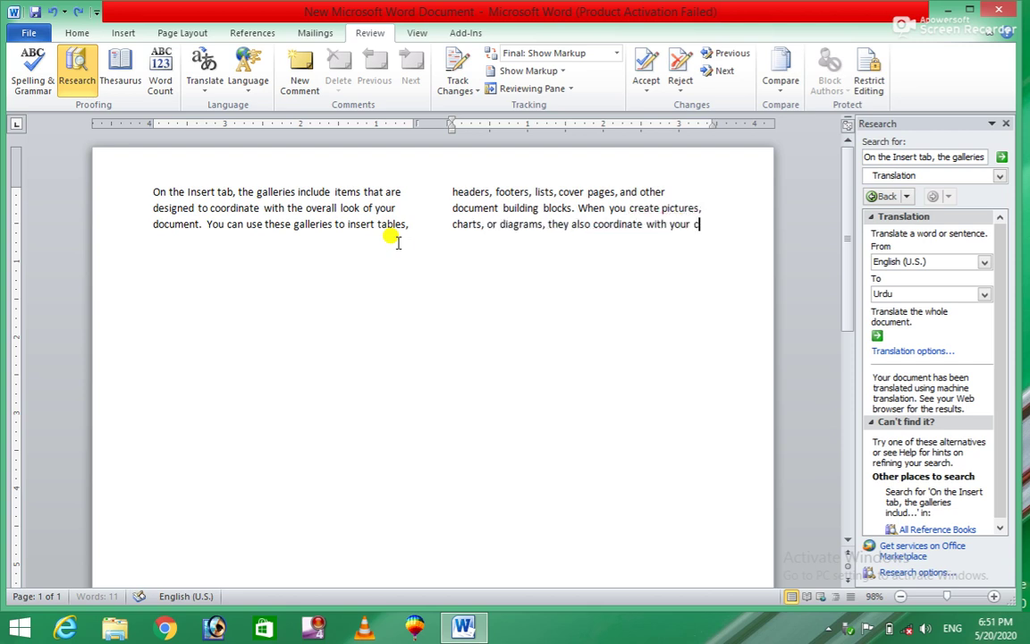
type("urrent docume")
left_click(395, 241)
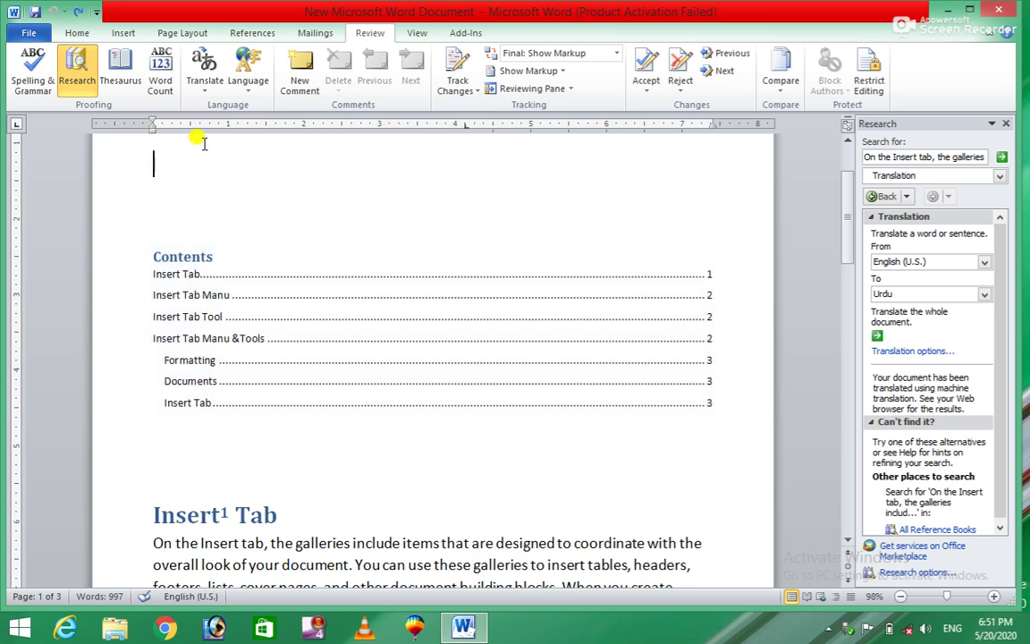
Add a comment reading 'Means inbox' to the word 'galleries' in the first paragraph
left_click_drag(846, 219, 855, 253)
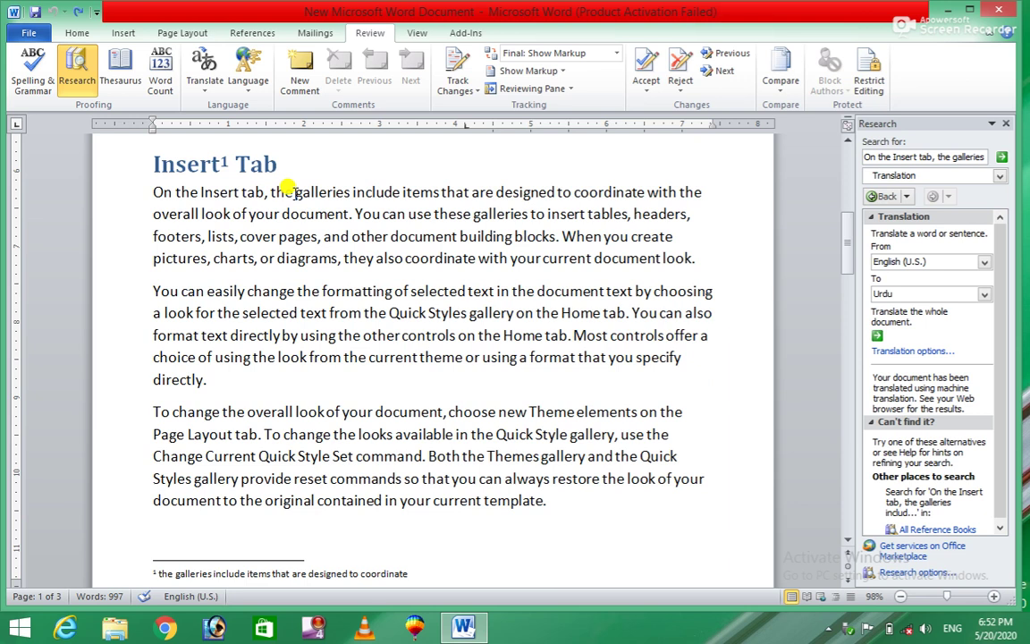
left_click_drag(295, 193, 351, 197)
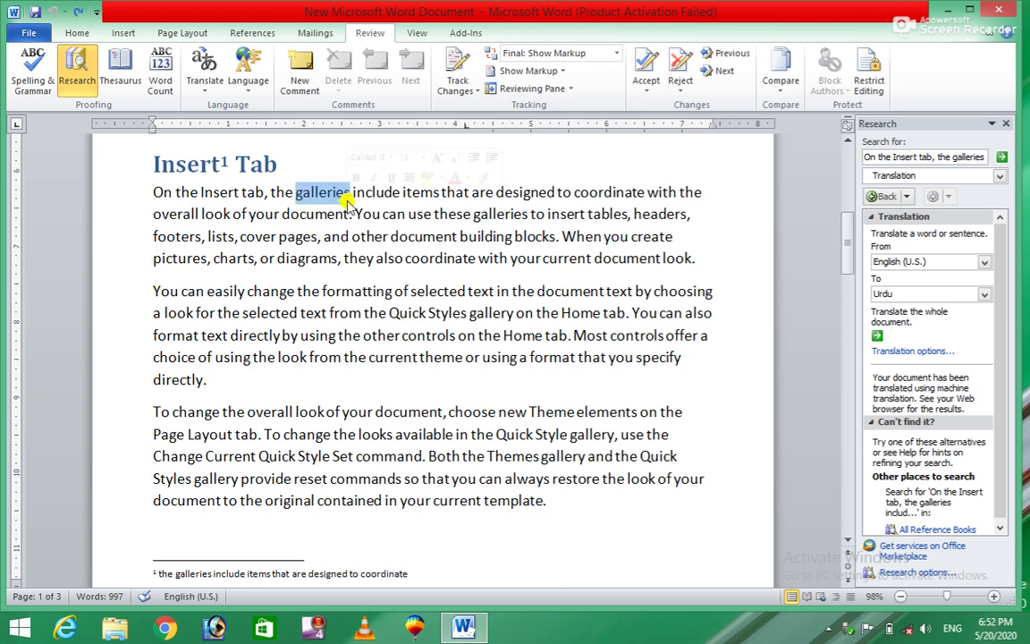
left_click(302, 79)
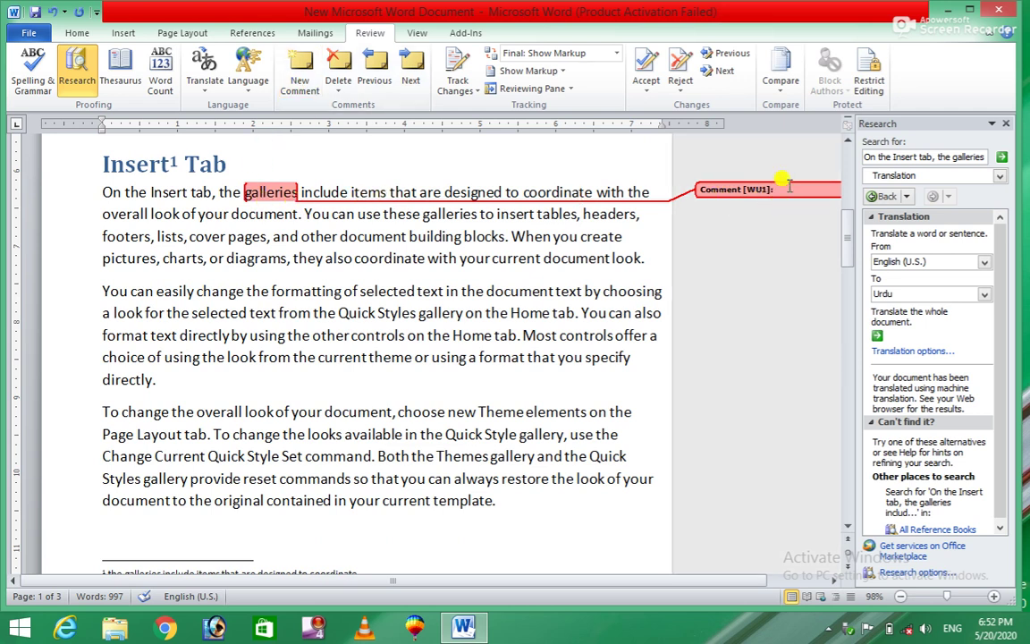
type("n")
type("nbox")
left_click(410, 331)
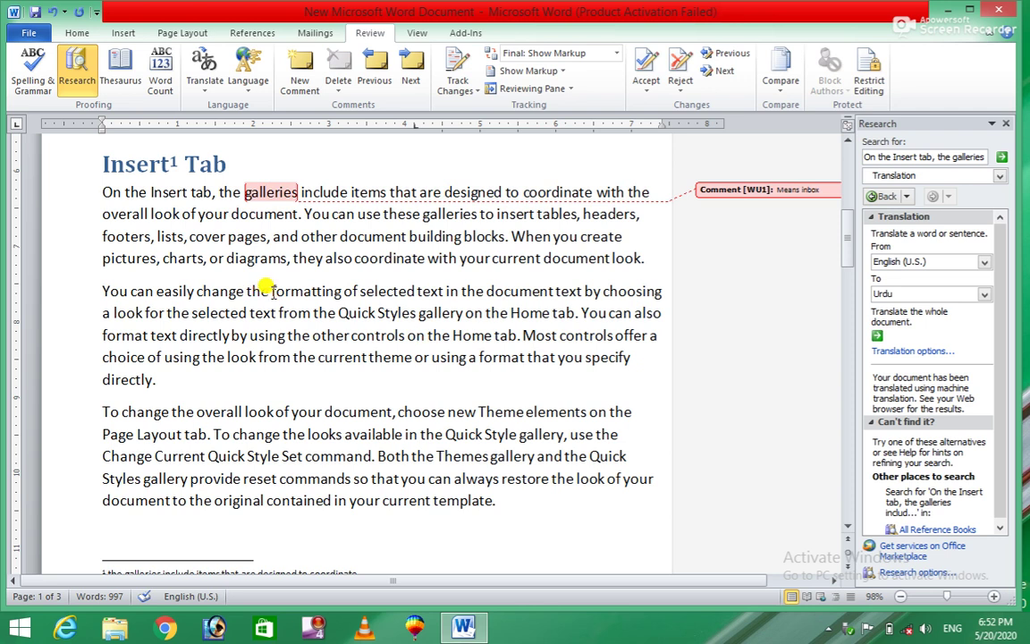
left_click_drag(270, 291, 340, 292)
Attach a new comment reading 'Format the selected items' to the selected word 'formatting'
left_click(301, 89)
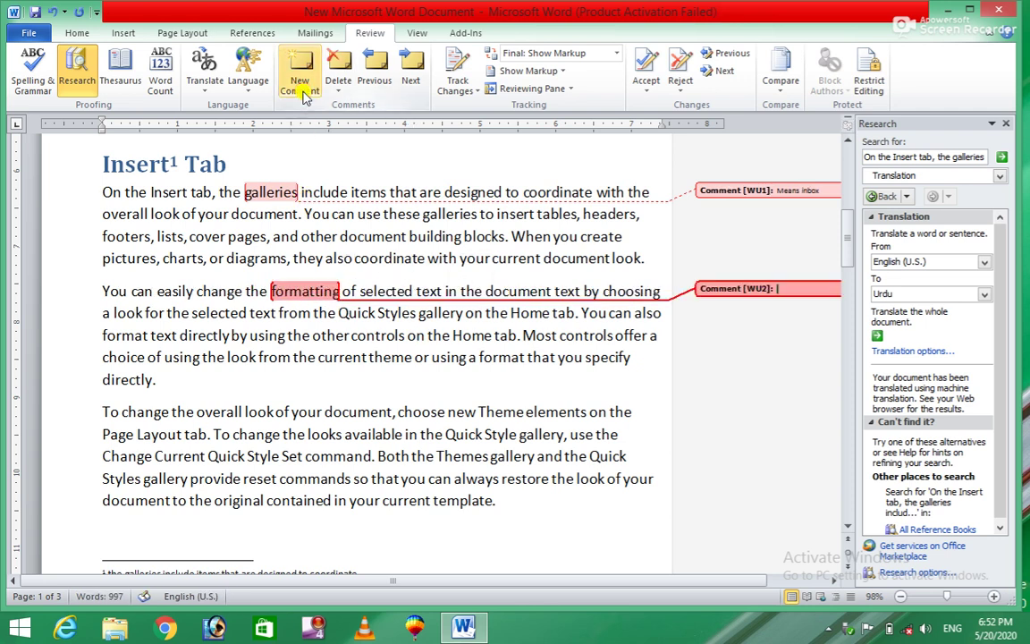
left_click(795, 288)
type("for")
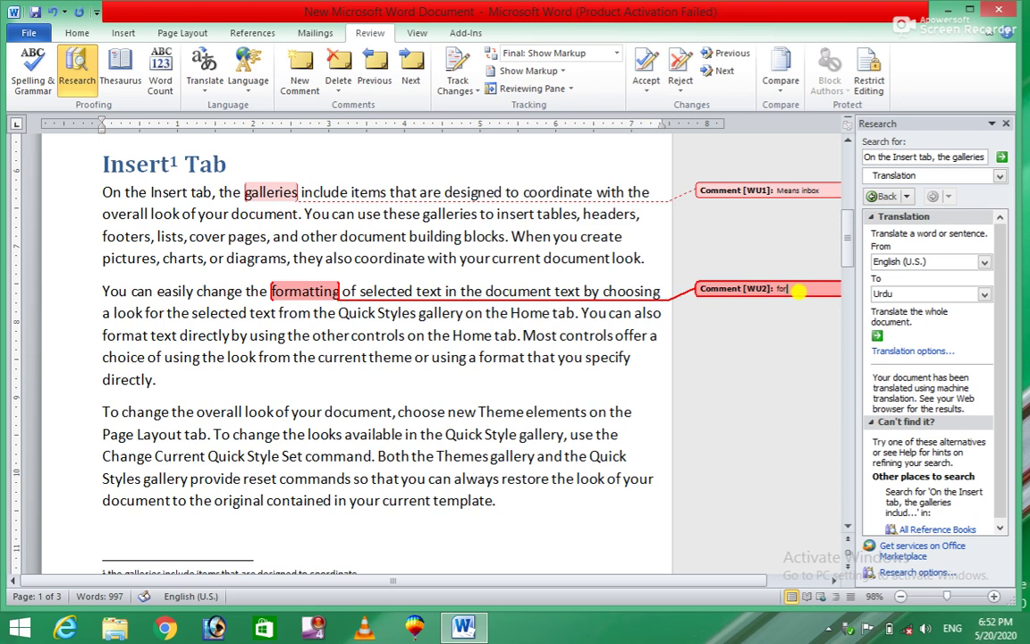
type("Form")
type("at the select")
type("ed ite")
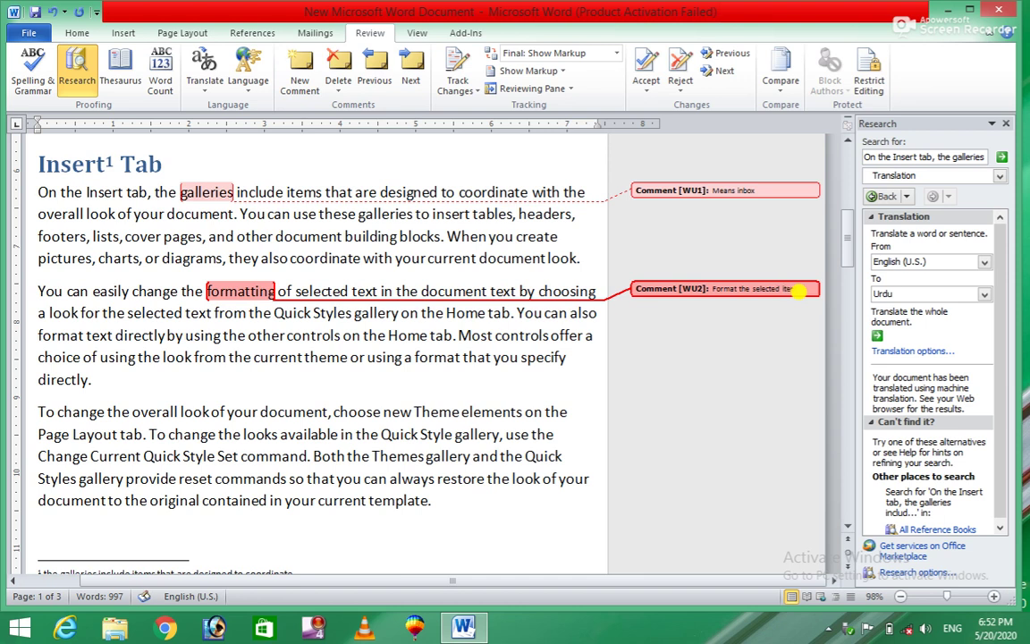
type("ms")
left_click(438, 440)
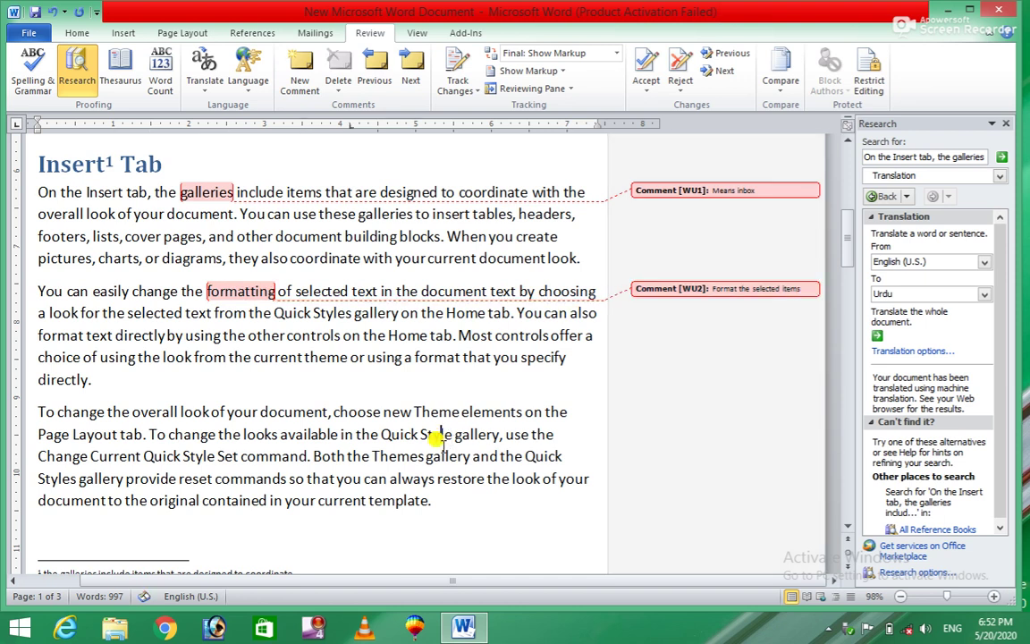
Add a third comment, 'Means to see', on the word 'looks'
left_click_drag(243, 433, 277, 434)
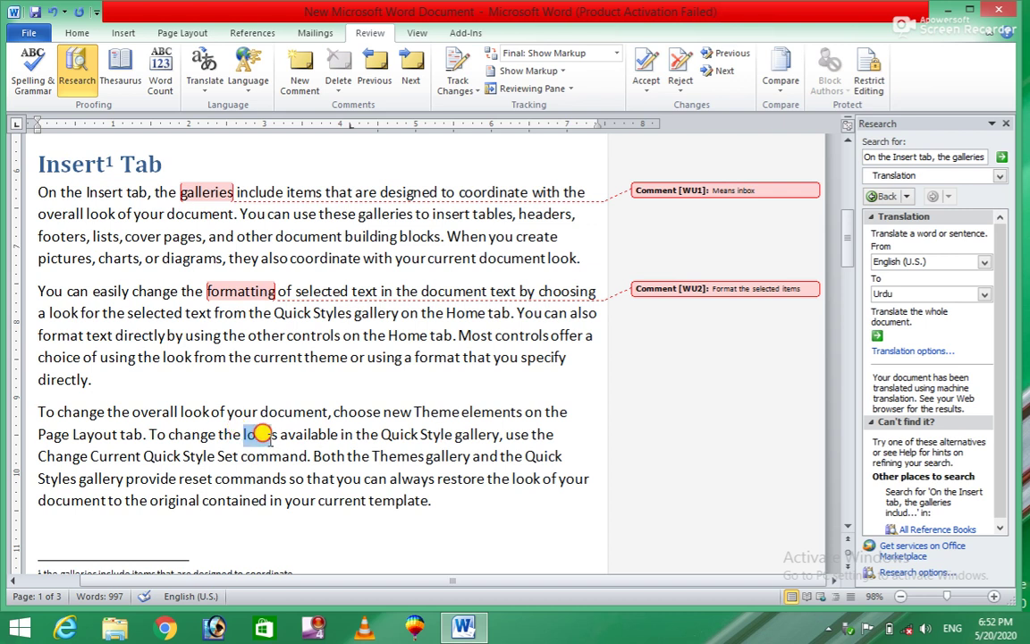
left_click(300, 70)
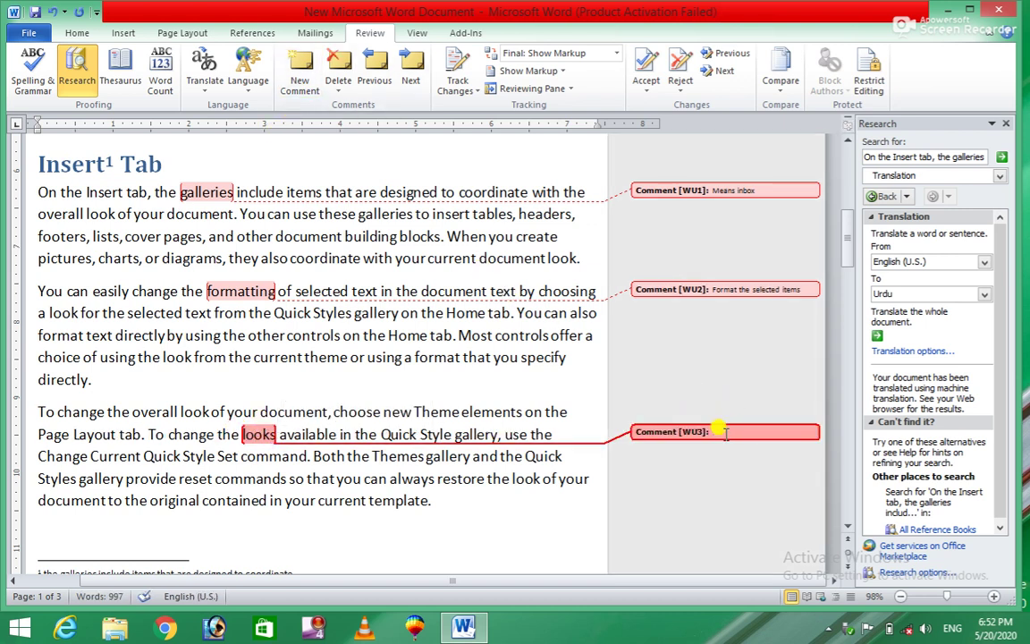
type("means to")
type("ee")
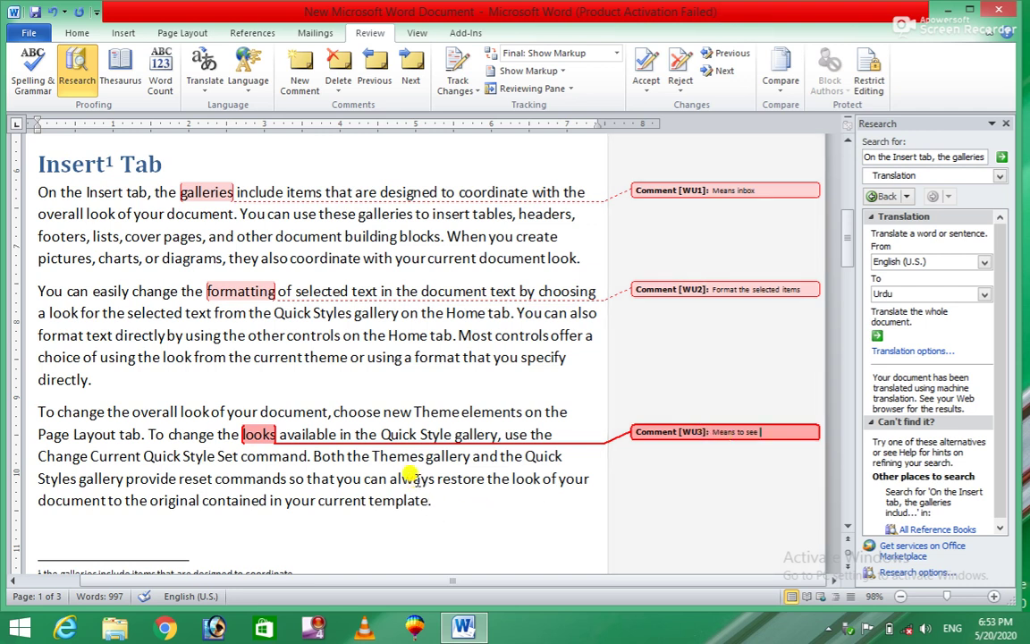
left_click(409, 476)
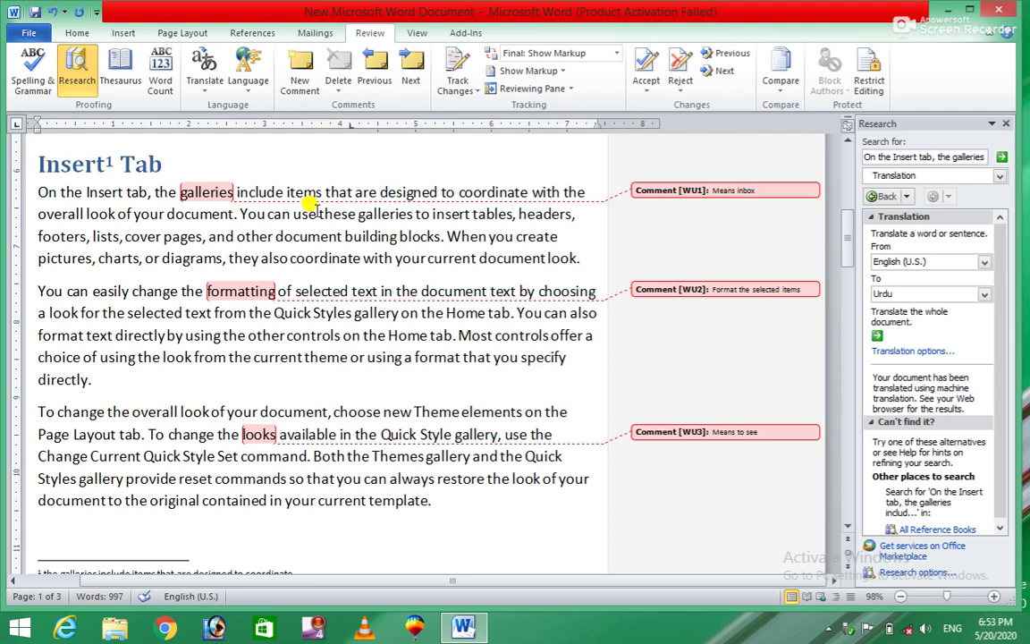
left_click(259, 236)
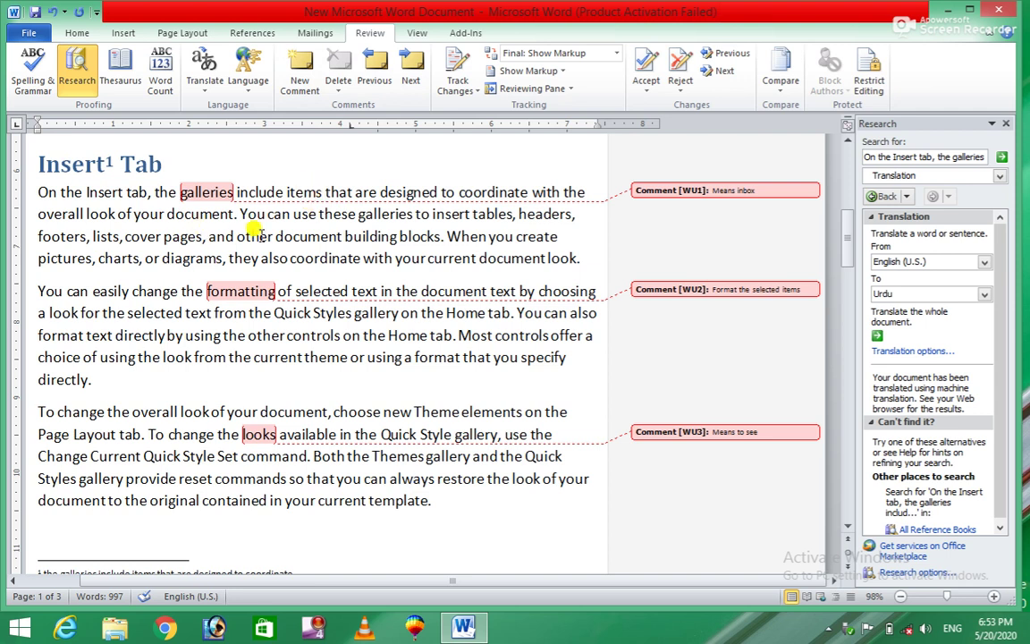
left_click(216, 190)
left_click(273, 279)
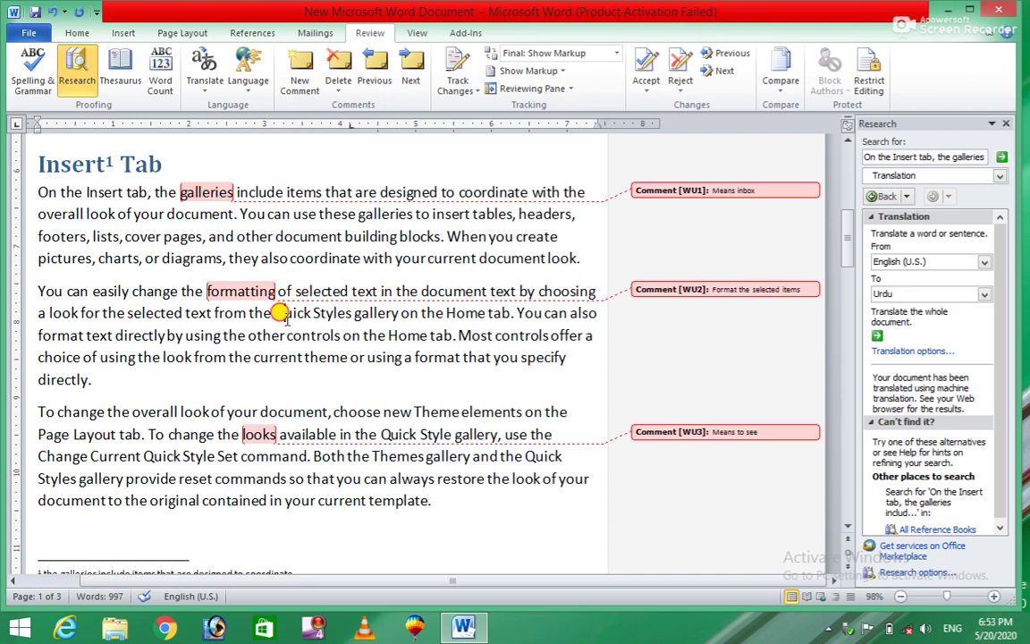
mouse_move(215, 190)
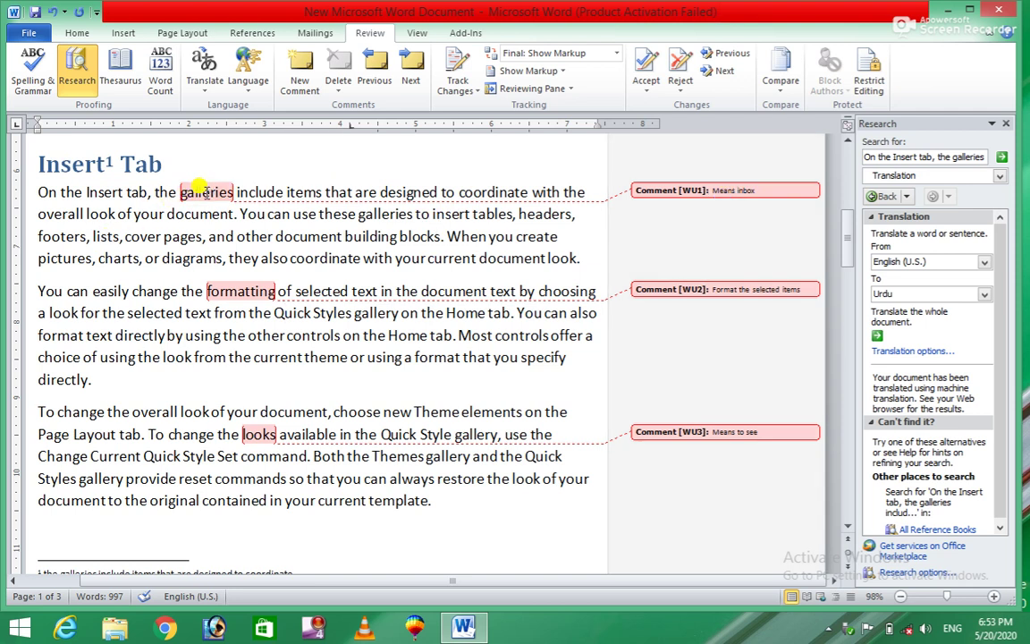
mouse_move(243, 286)
mouse_move(256, 431)
left_click(251, 434)
left_click(367, 379)
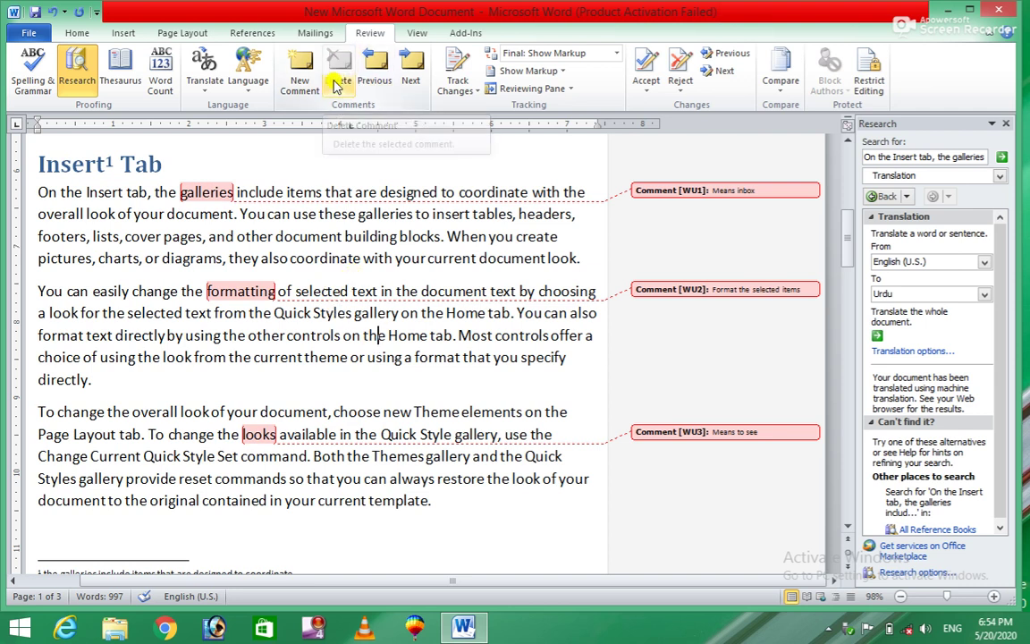
left_click(199, 184)
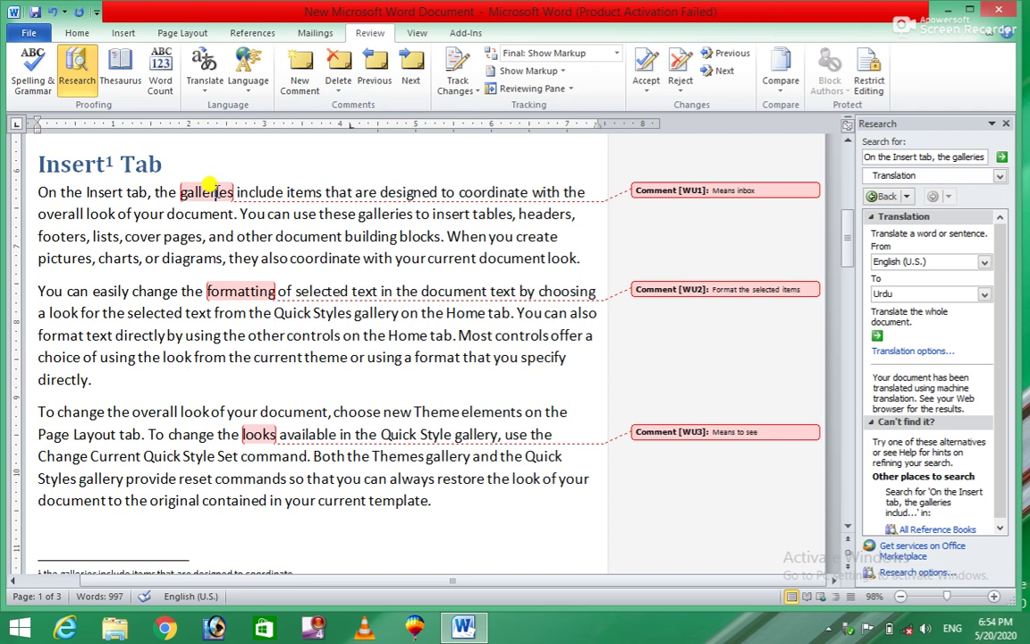
Delete the comment on 'galleries', then undo the deletion with Ctrl+Z
left_click(341, 89)
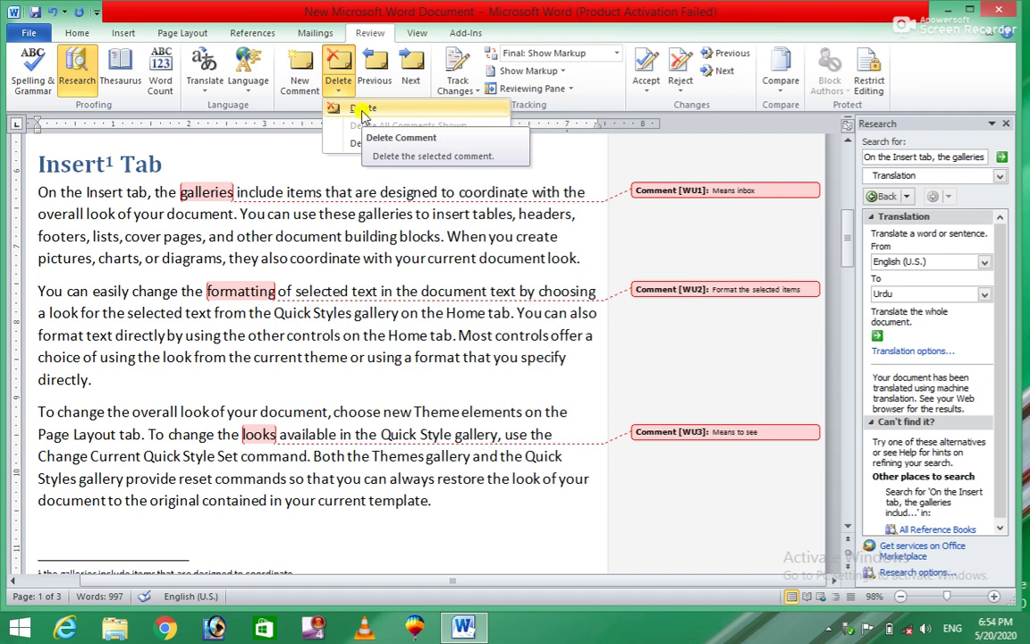
left_click(363, 111)
key("ctrl+z")
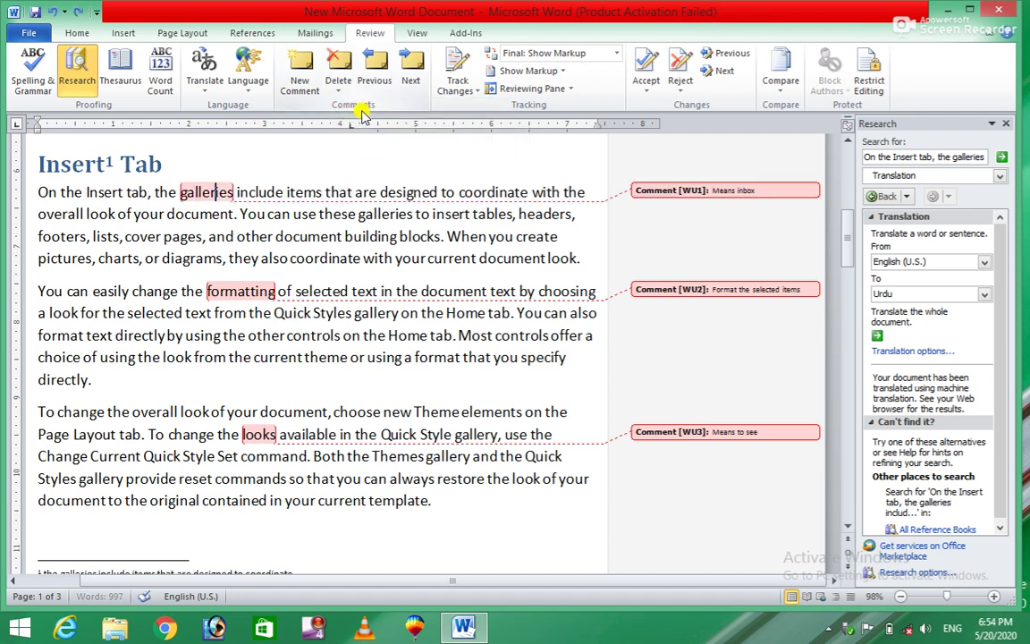
Step through the three comments with Next and Previous, continuing past the last one
left_click(421, 71)
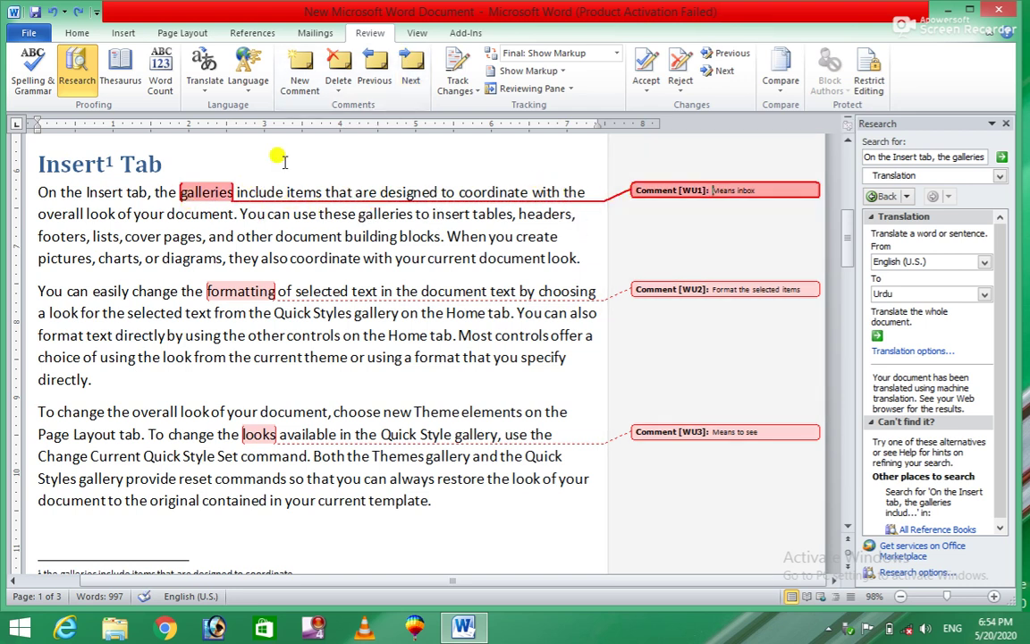
left_click(418, 77)
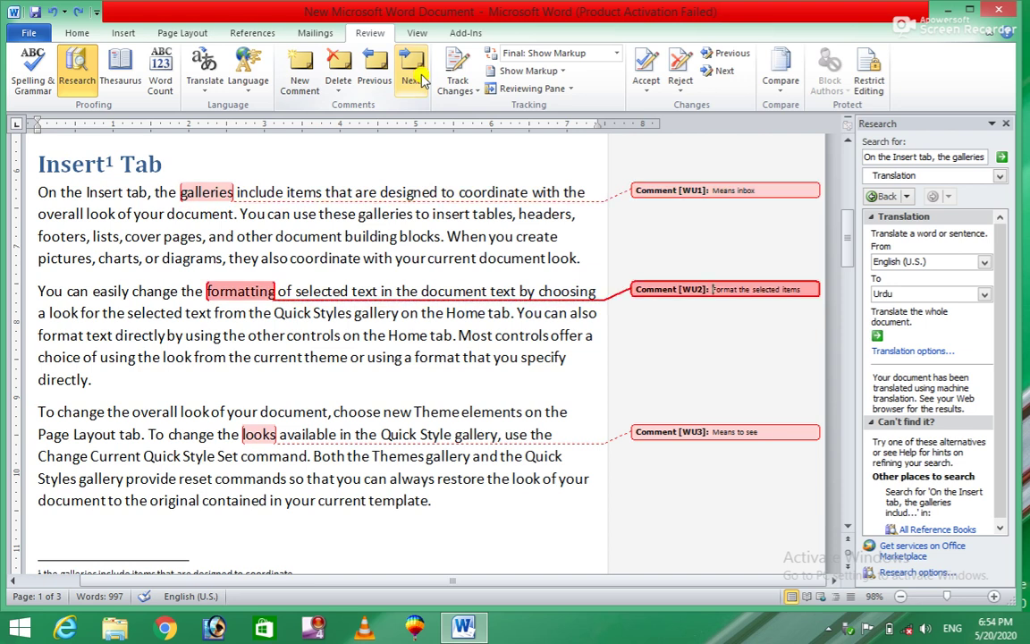
left_click(421, 80)
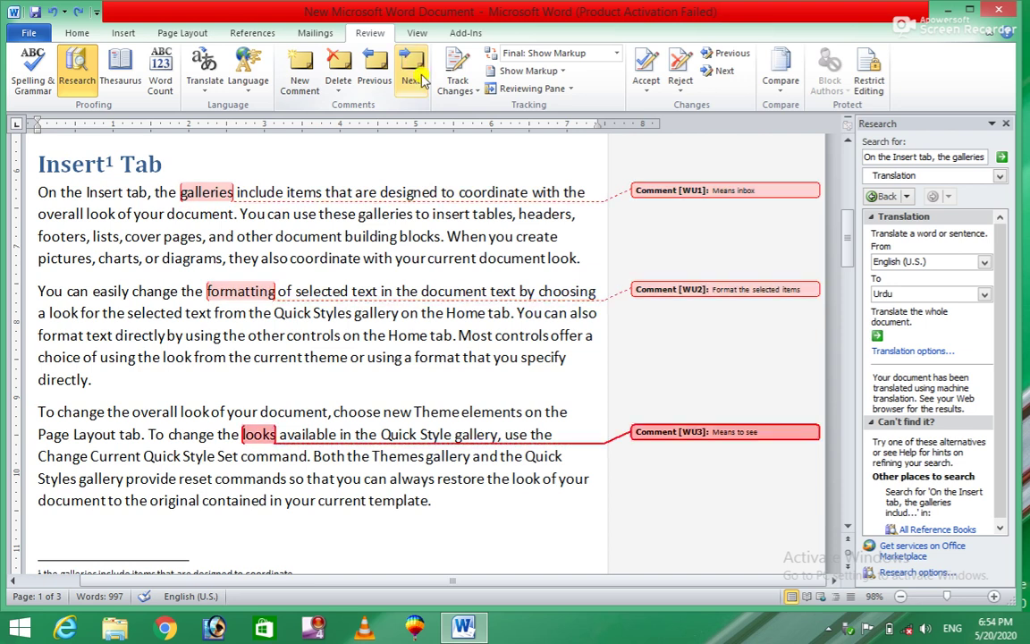
left_click(375, 75)
left_click(375, 75)
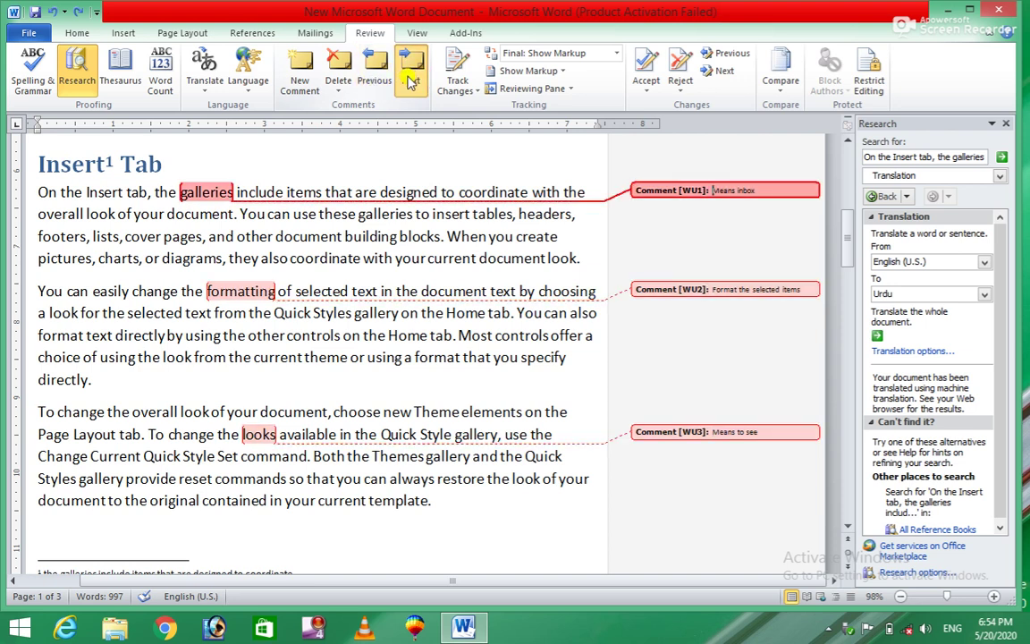
left_click(411, 81)
left_click(411, 81)
left_click(411, 80)
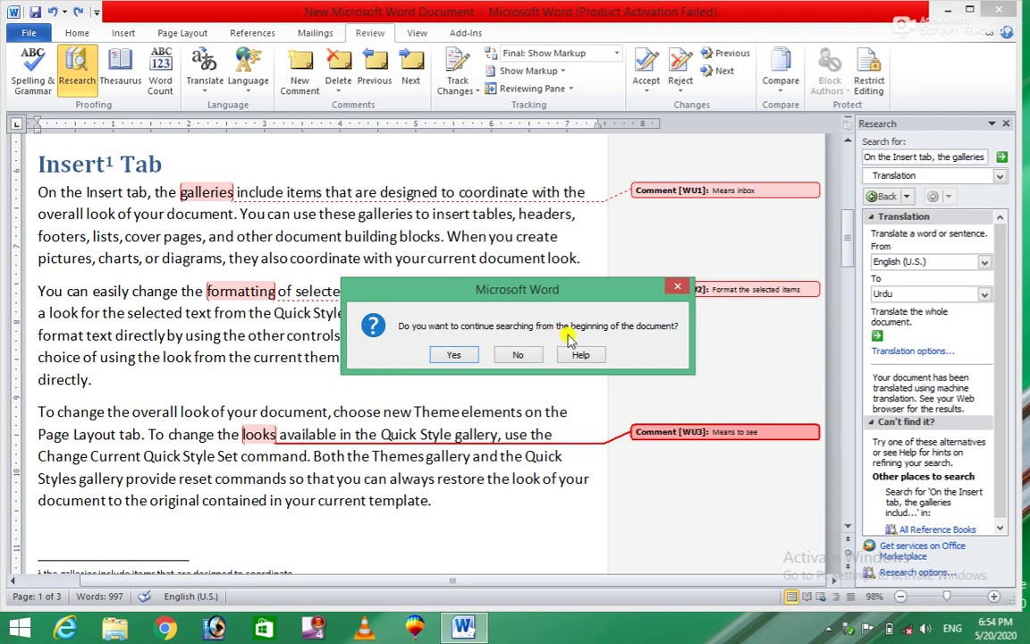
Continue from the document start, then delete all comments in the document
left_click(460, 355)
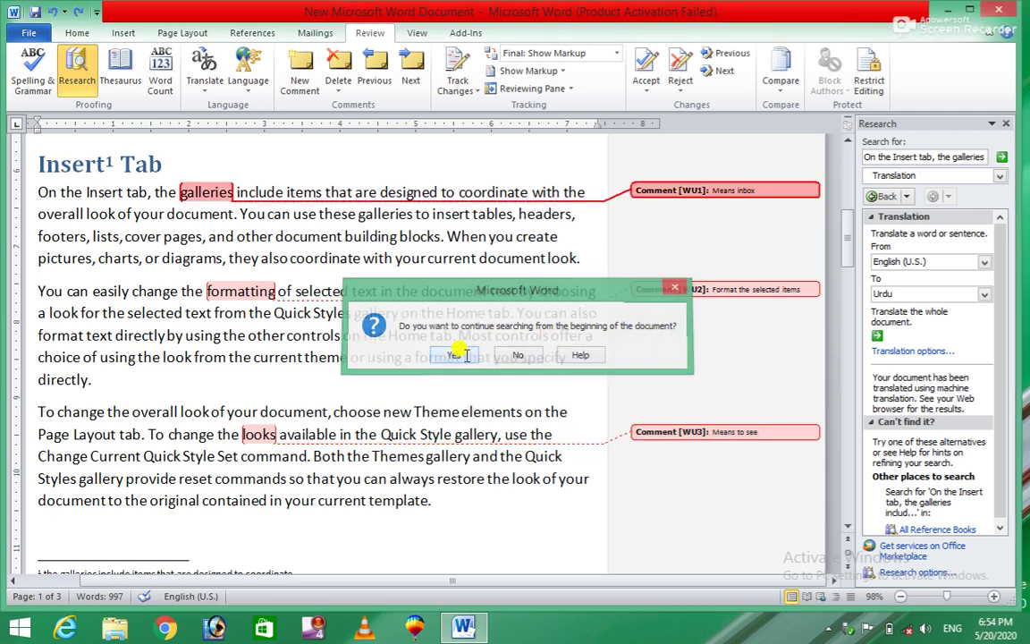
left_click(334, 85)
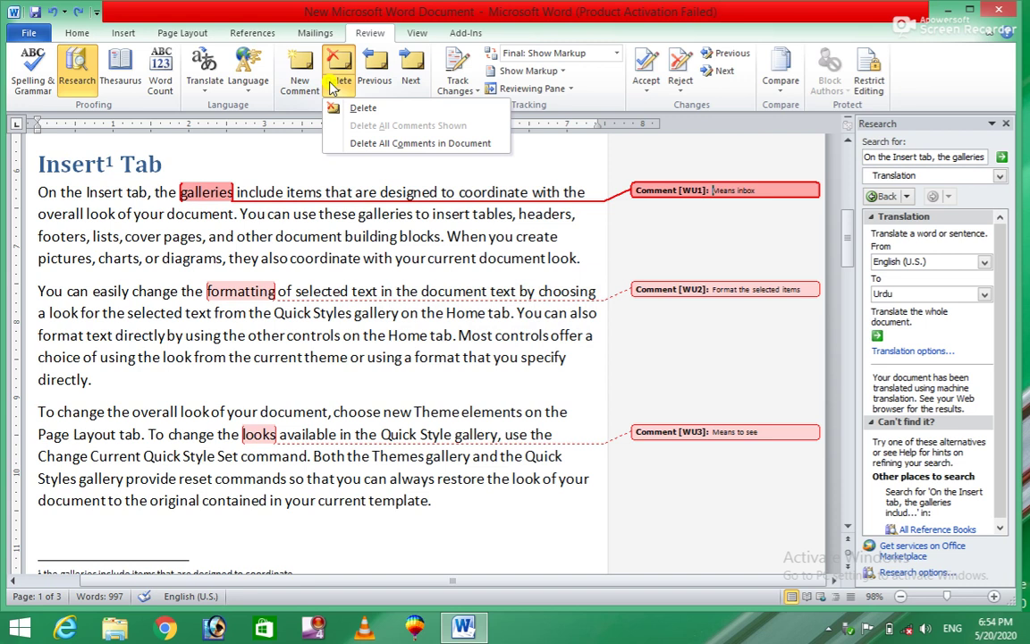
left_click(372, 149)
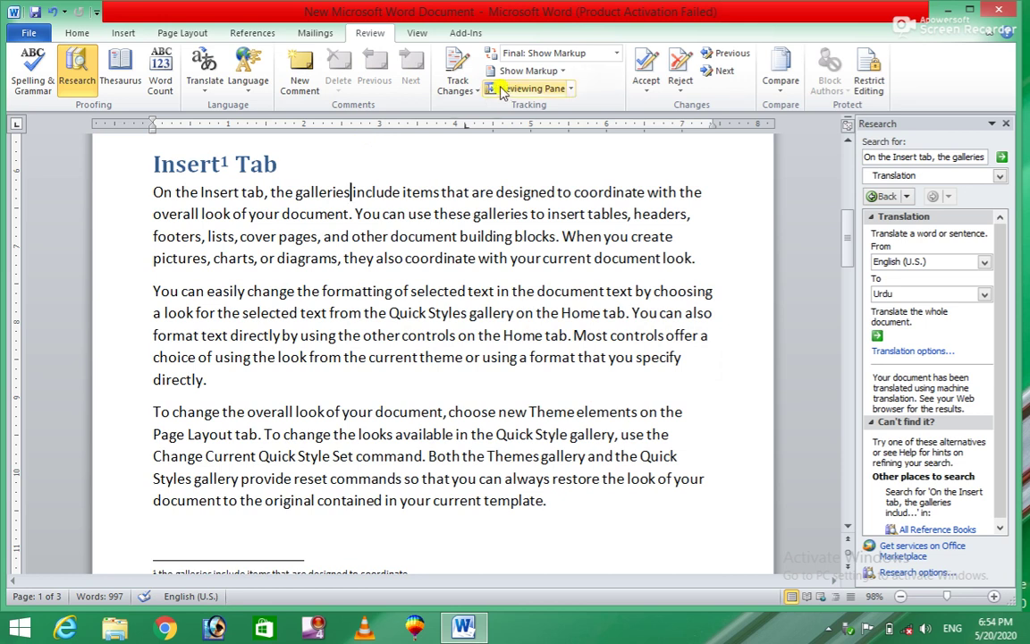
Turn on Track Changes, then review its options (underlined insertions, strikethrough deletions) and close them
left_click(468, 91)
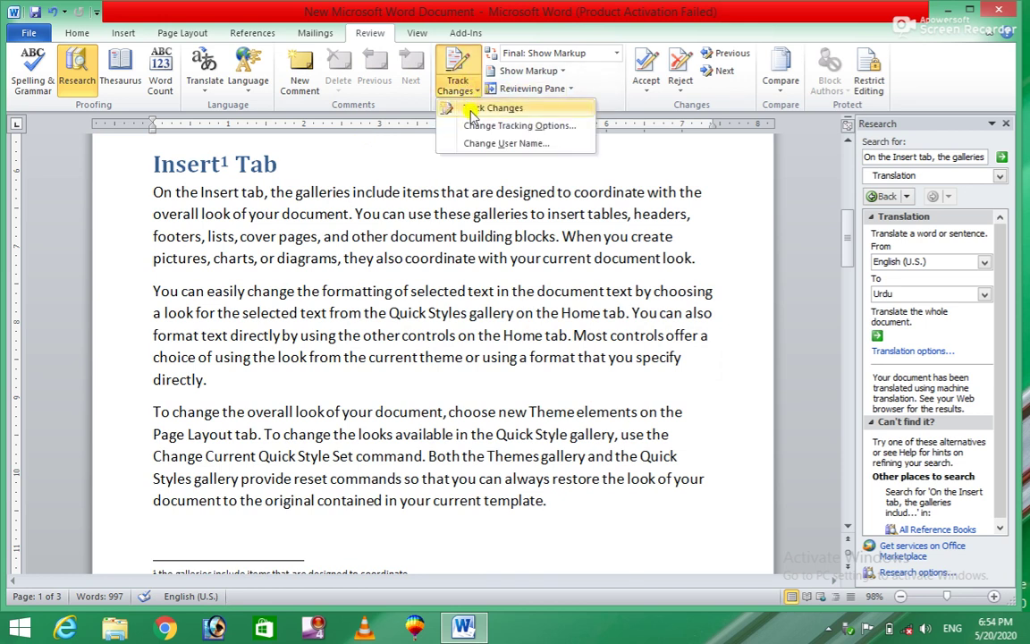
left_click(472, 108)
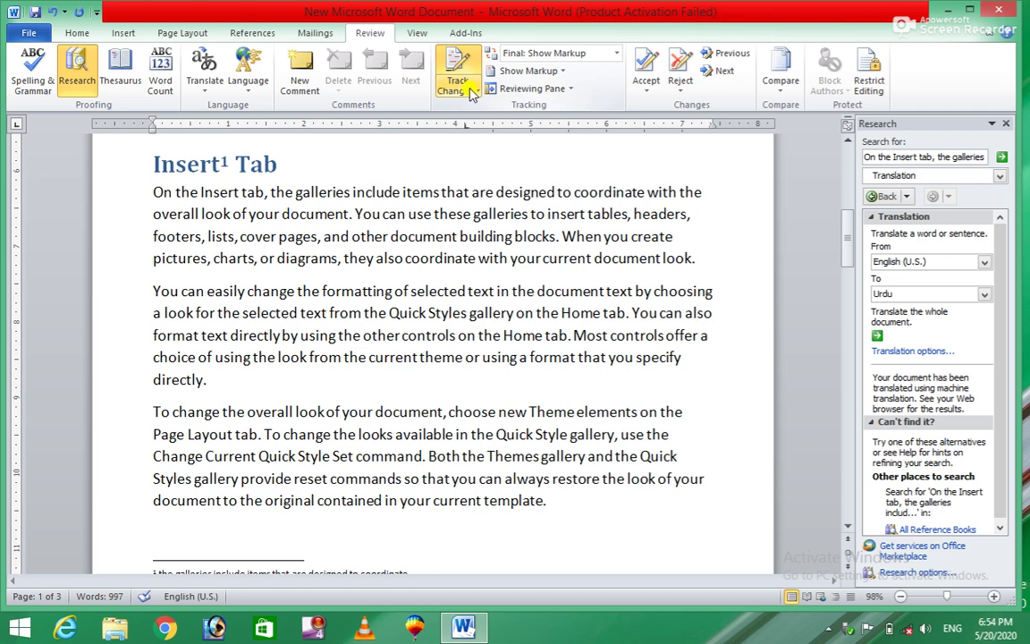
left_click(471, 91)
left_click(474, 125)
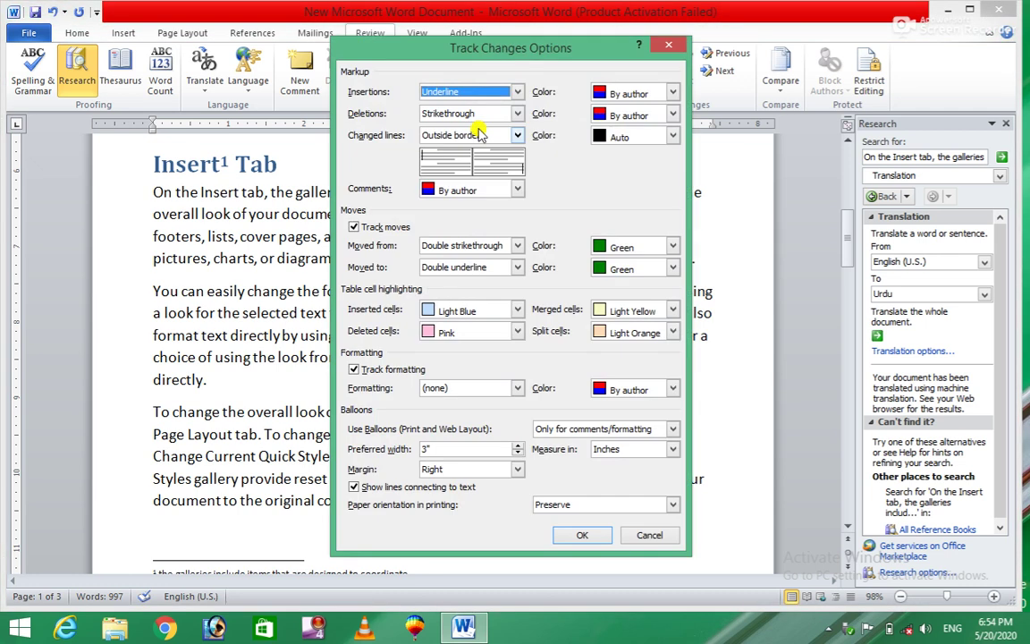
left_click(668, 45)
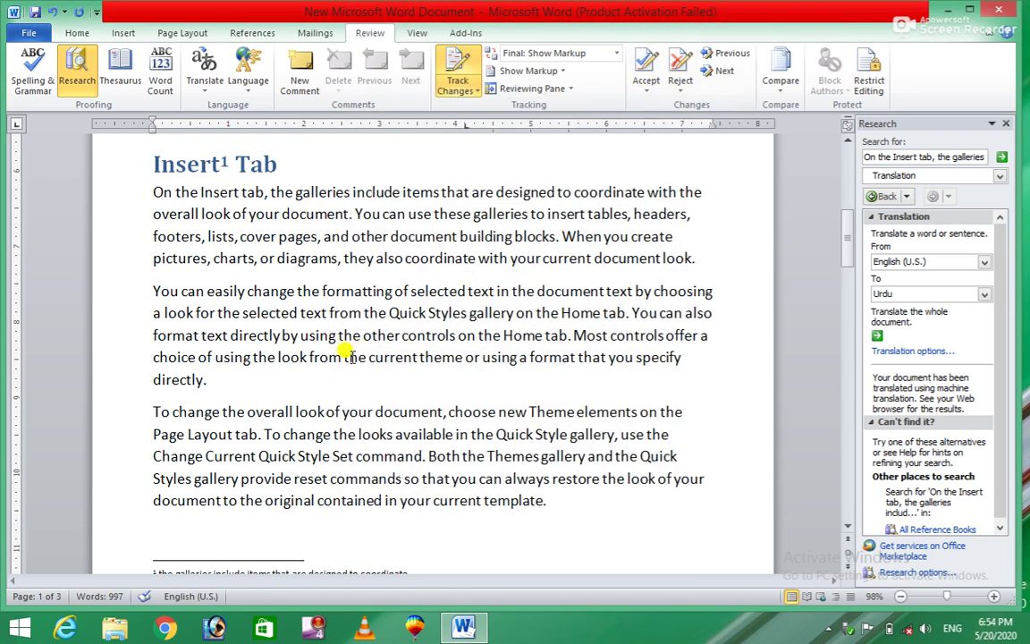